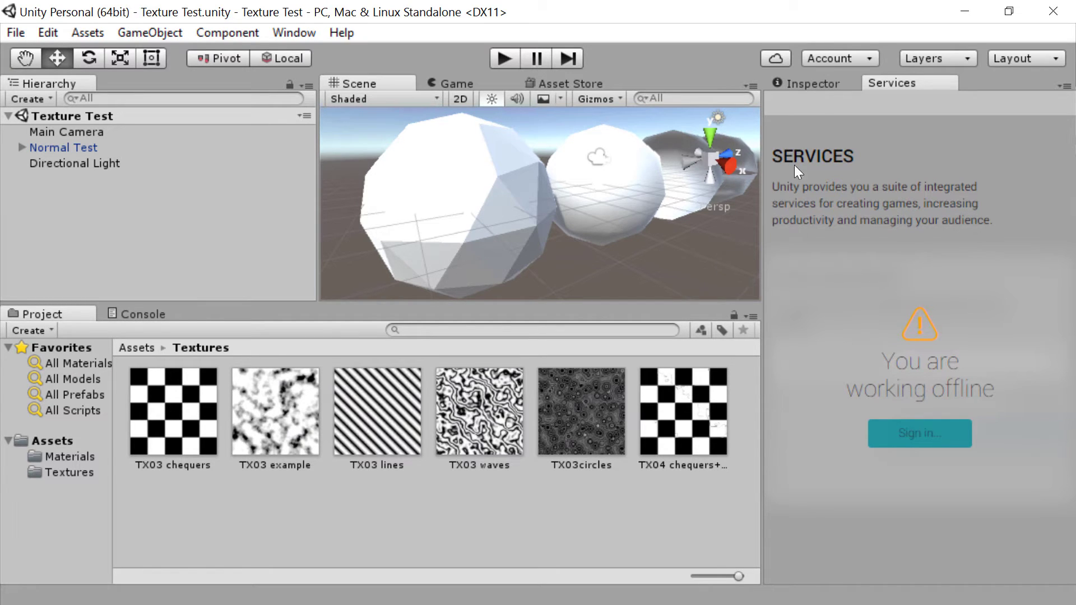
# Switch the right-hand panel from Services to the empty Inspector.
pyautogui.click(819, 83)
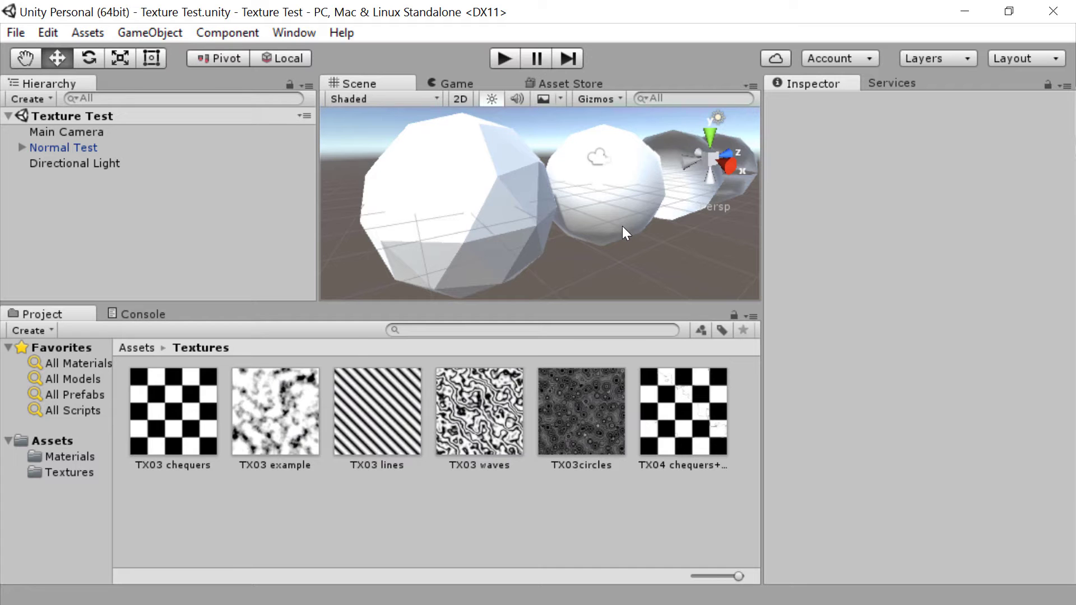
# In Blender, replace the default cube with an icosphere and a copy placed beside it along Y.
pyautogui.hotkey('alt', 'Tab')
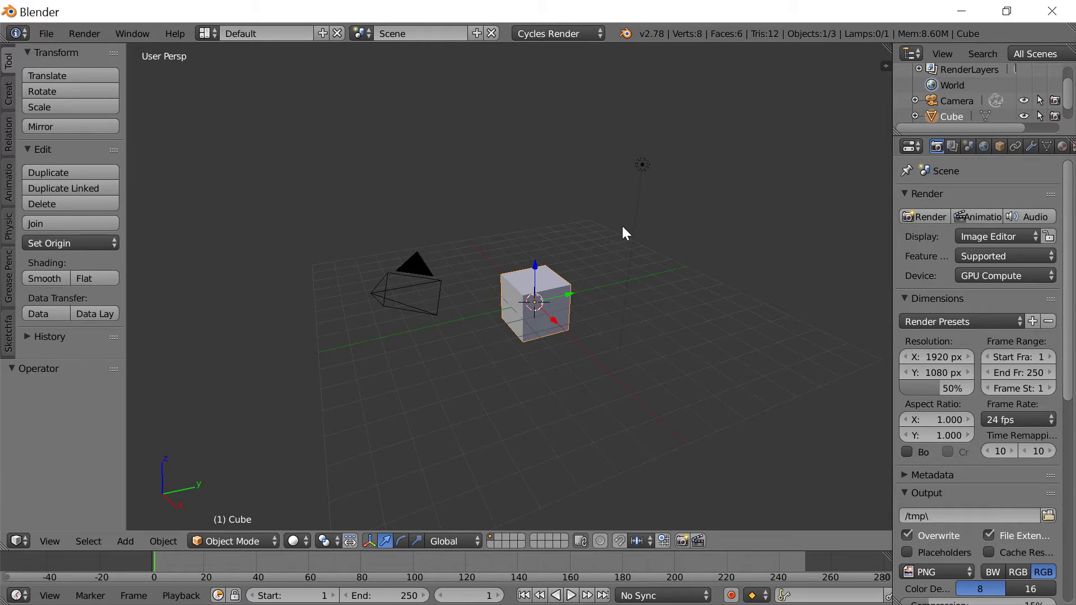
pyautogui.press('x')
pyautogui.click(584, 305)
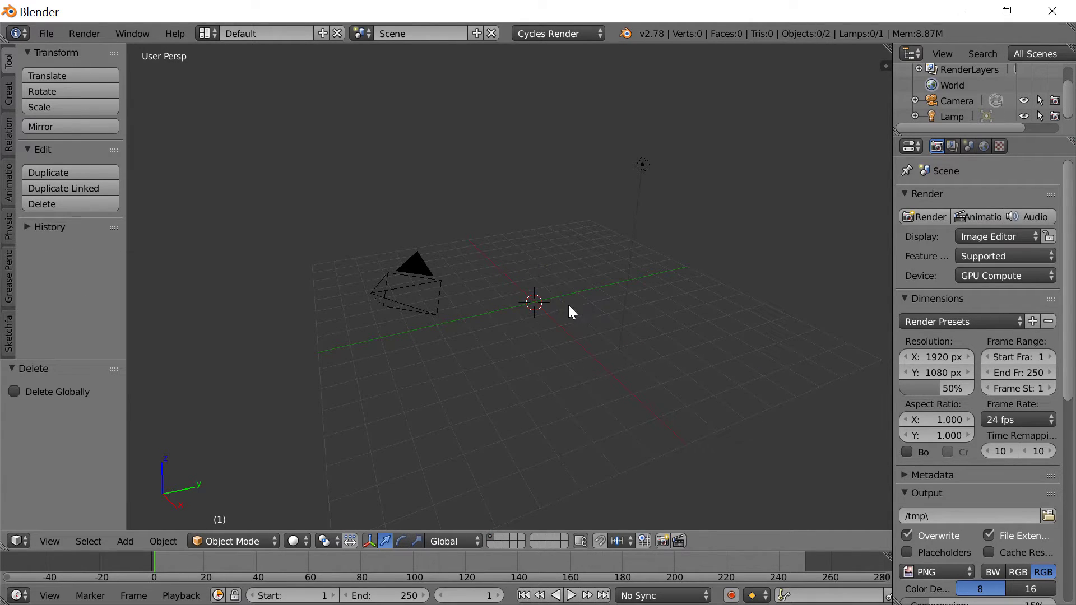
pyautogui.hotkey('shift', 'a')
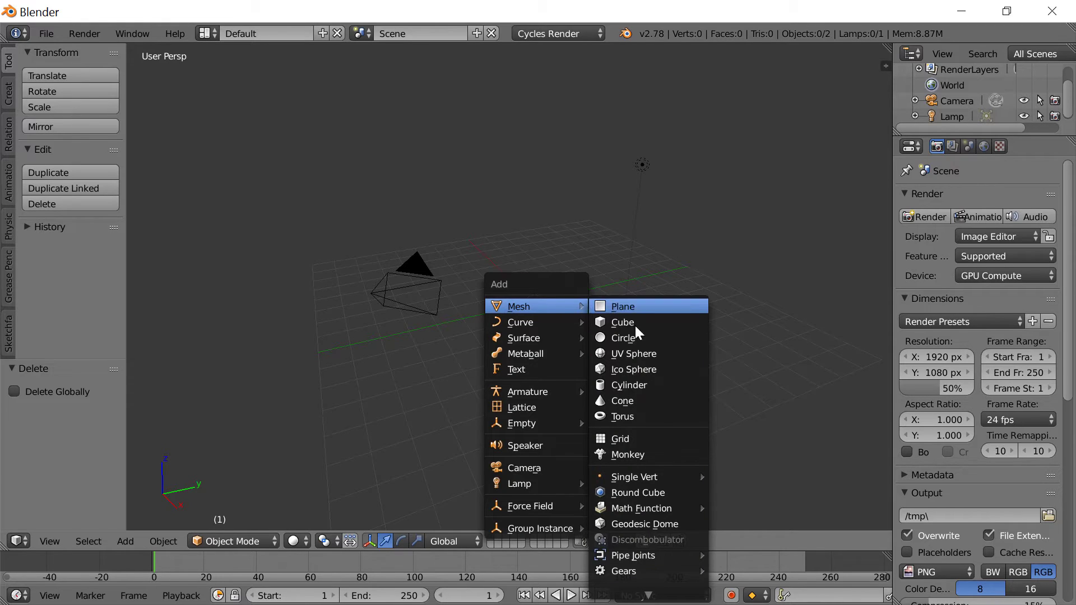
pyautogui.click(657, 369)
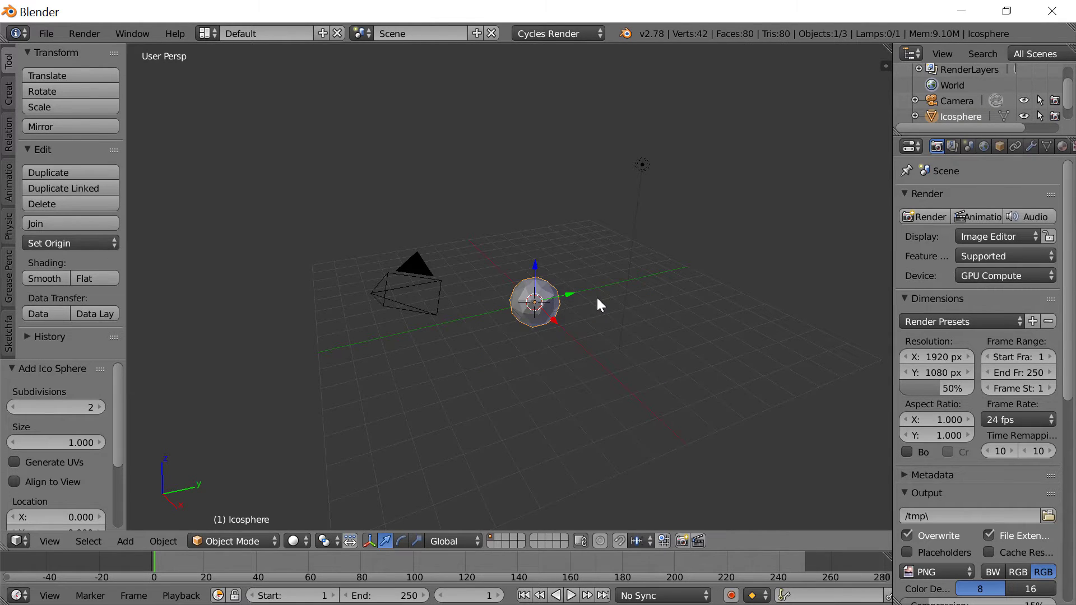
pyautogui.hotkey('shift', 'd')
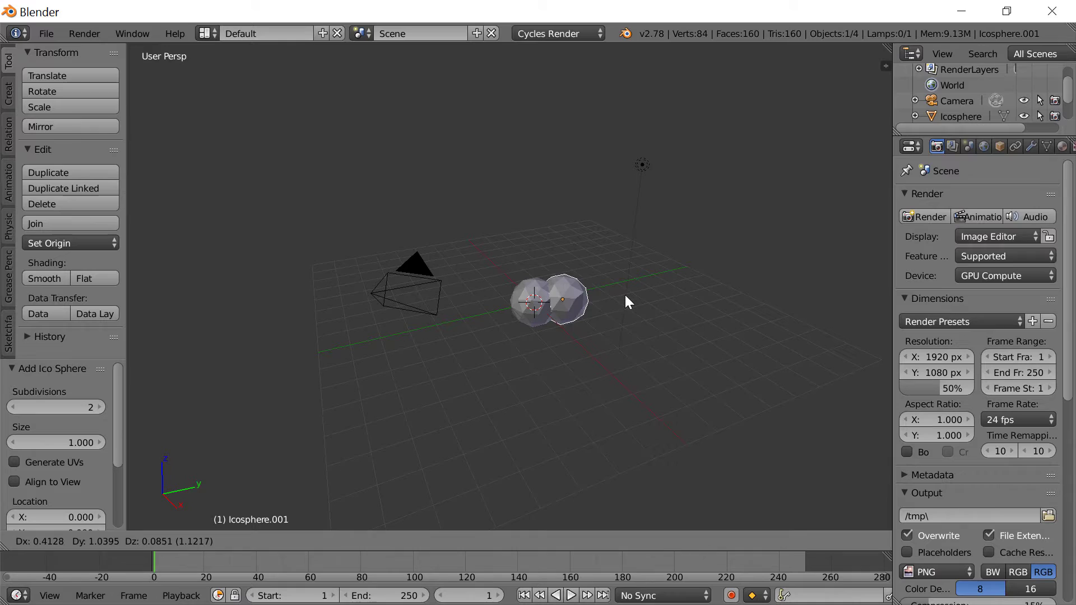
pyautogui.press('y')
pyautogui.click(655, 286)
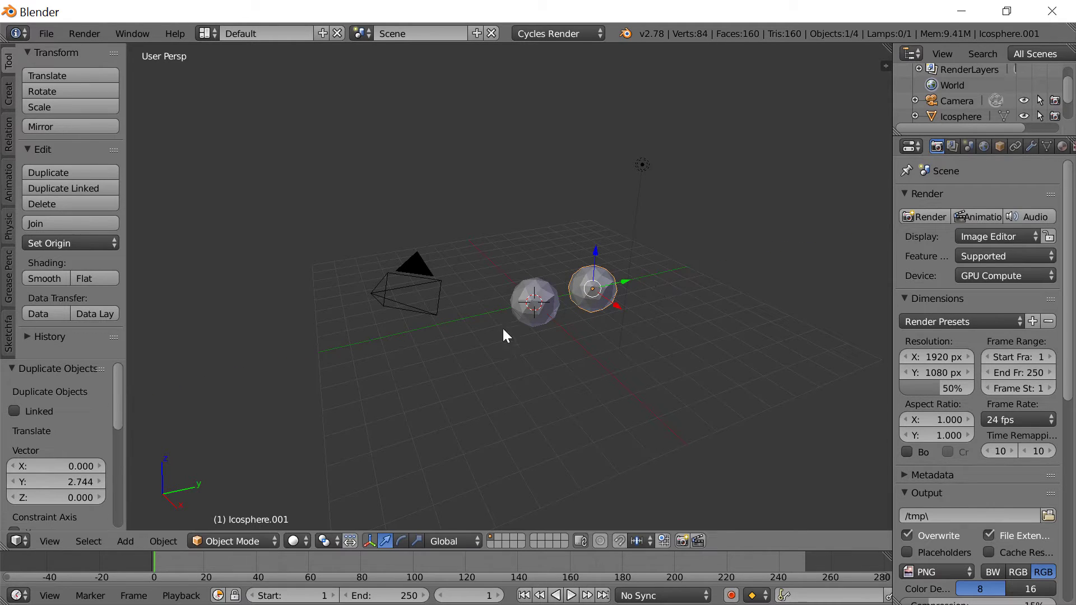
# Smooth-shade the copied icosphere and unwrap it with Smart UV Project.
pyautogui.click(48, 278)
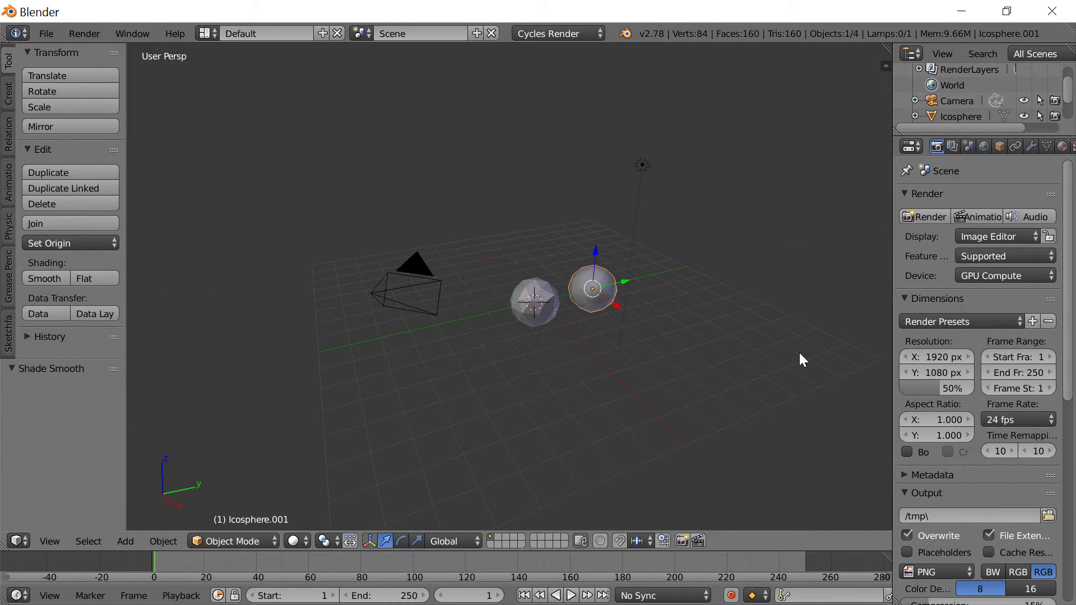
pyautogui.press('Tab')
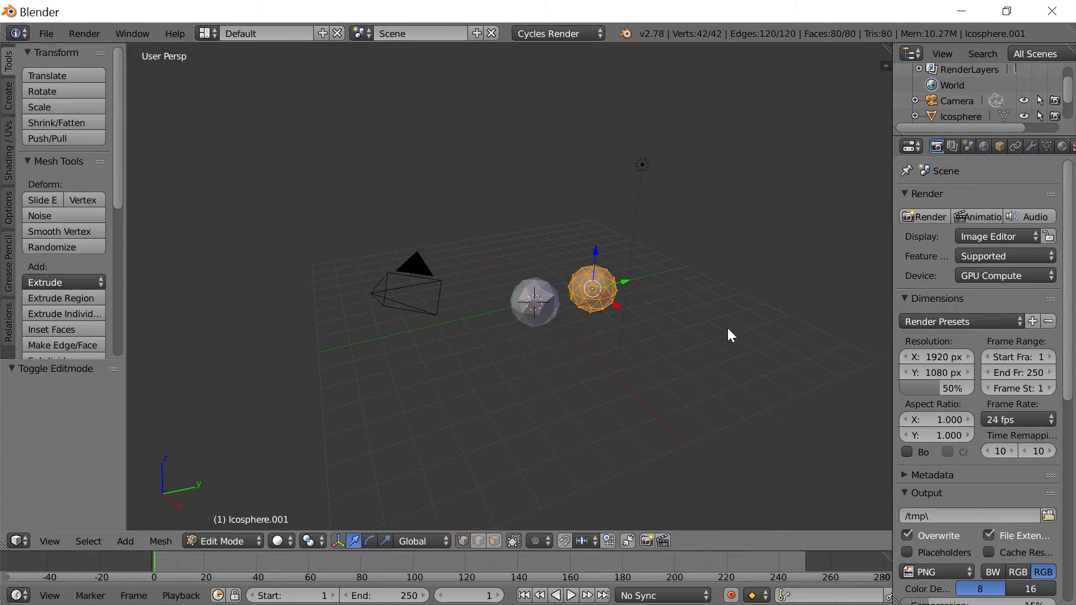
pyautogui.press('u')
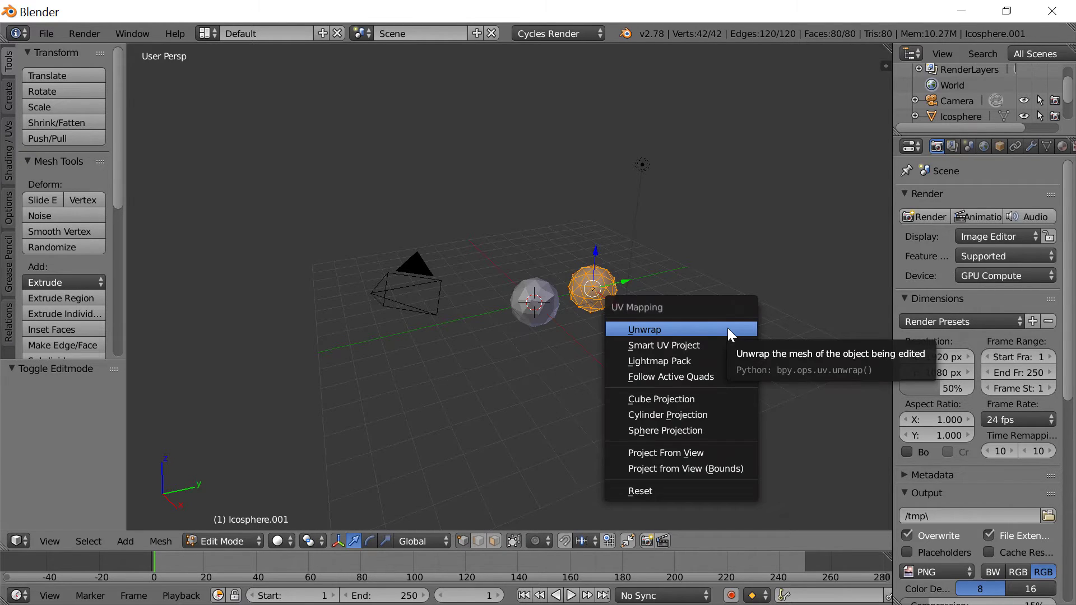
pyautogui.click(716, 343)
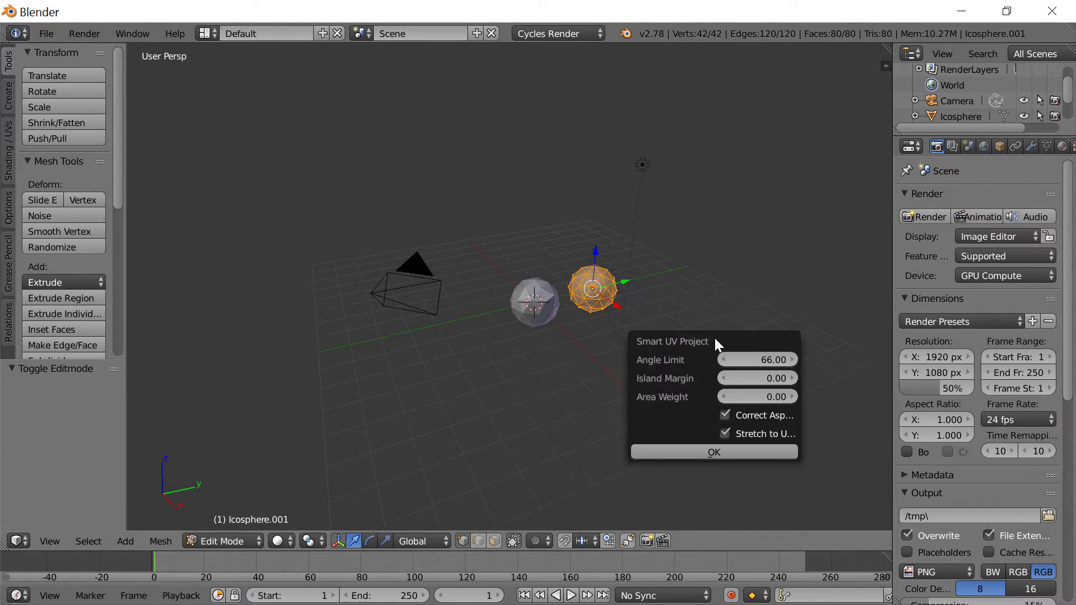
pyautogui.click(721, 452)
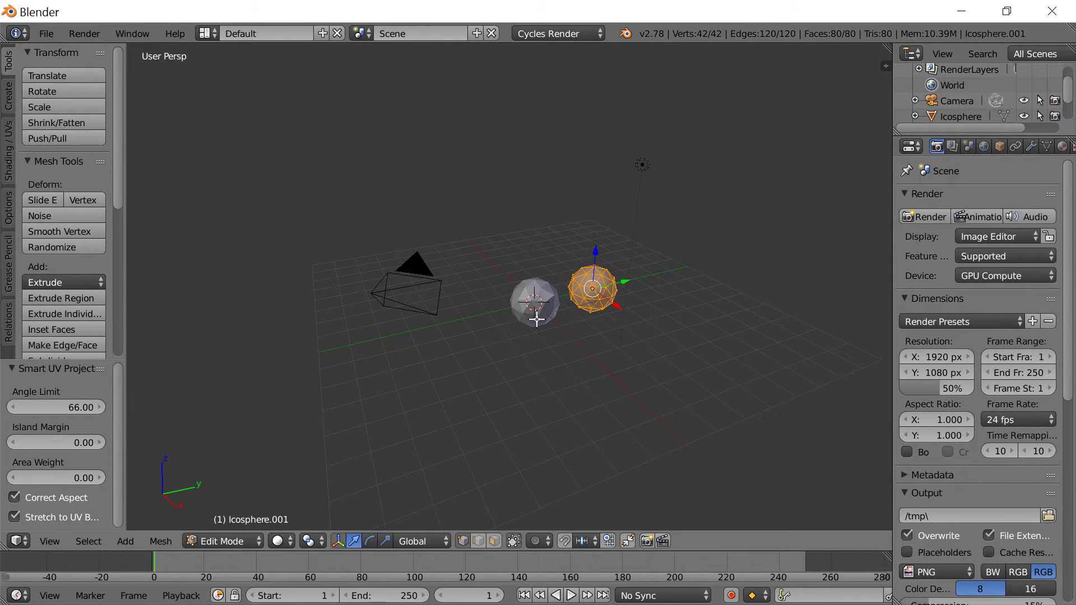
pyautogui.press('Tab')
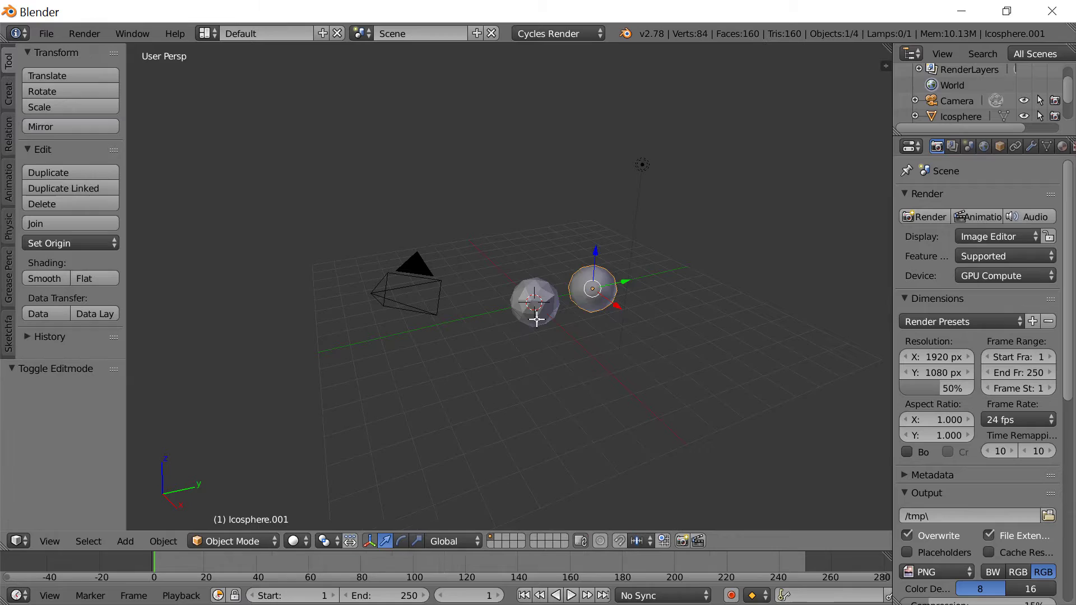
# Unwrap the original left icosphere with Smart UV Project as well.
pyautogui.rightClick(539, 318)
pyautogui.press('Tab')
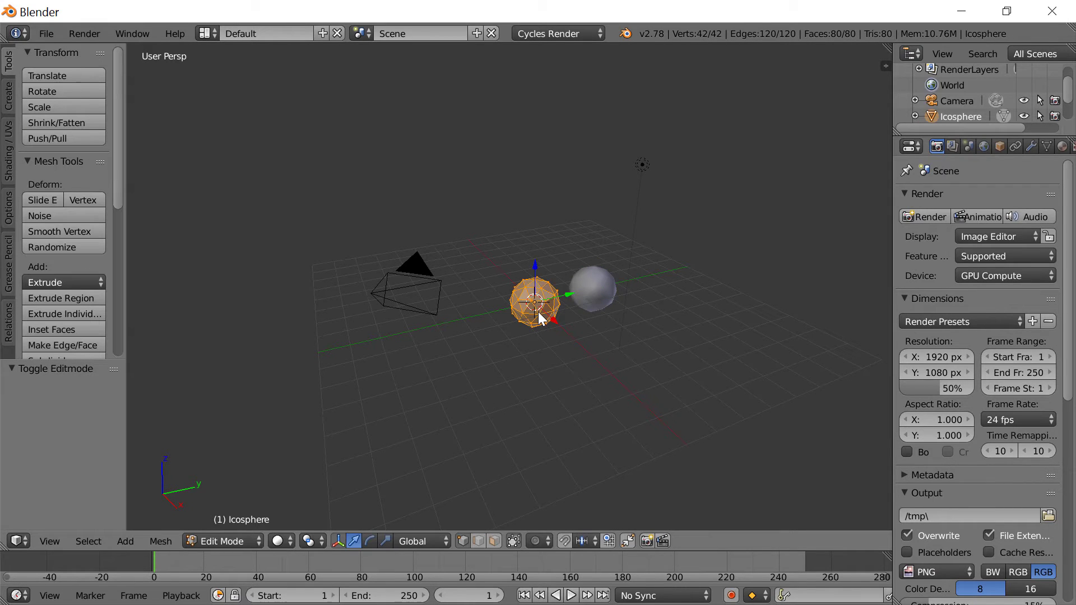
pyautogui.press('u')
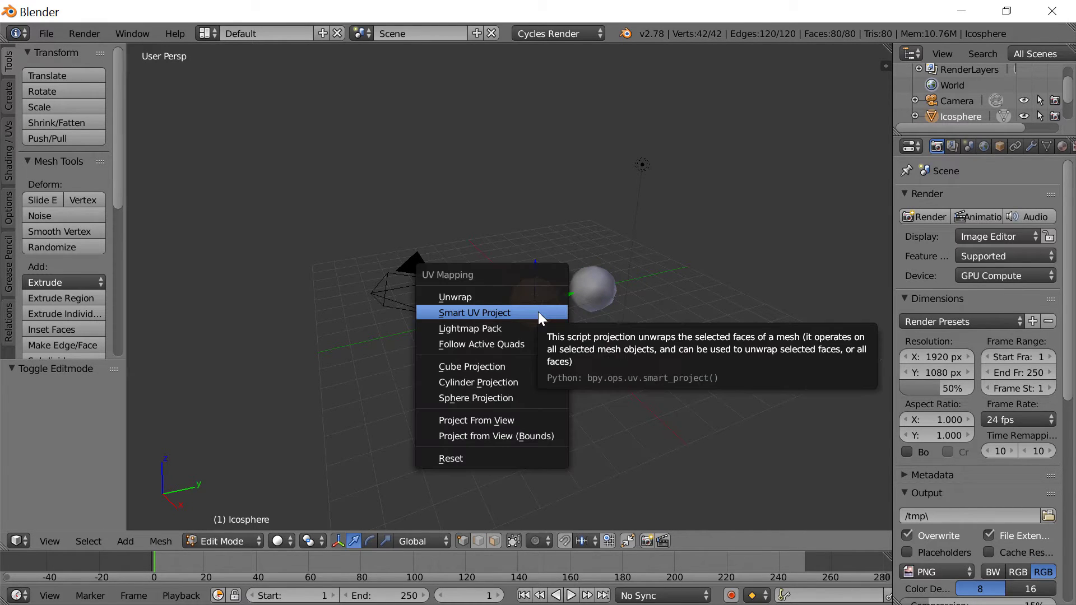
pyautogui.click(539, 312)
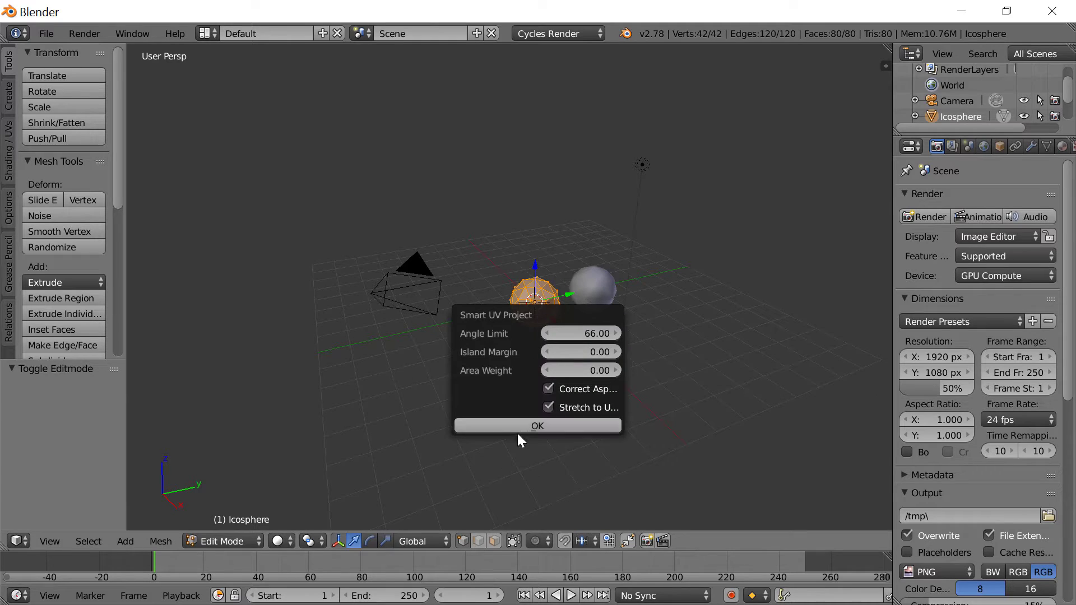
pyautogui.click(532, 427)
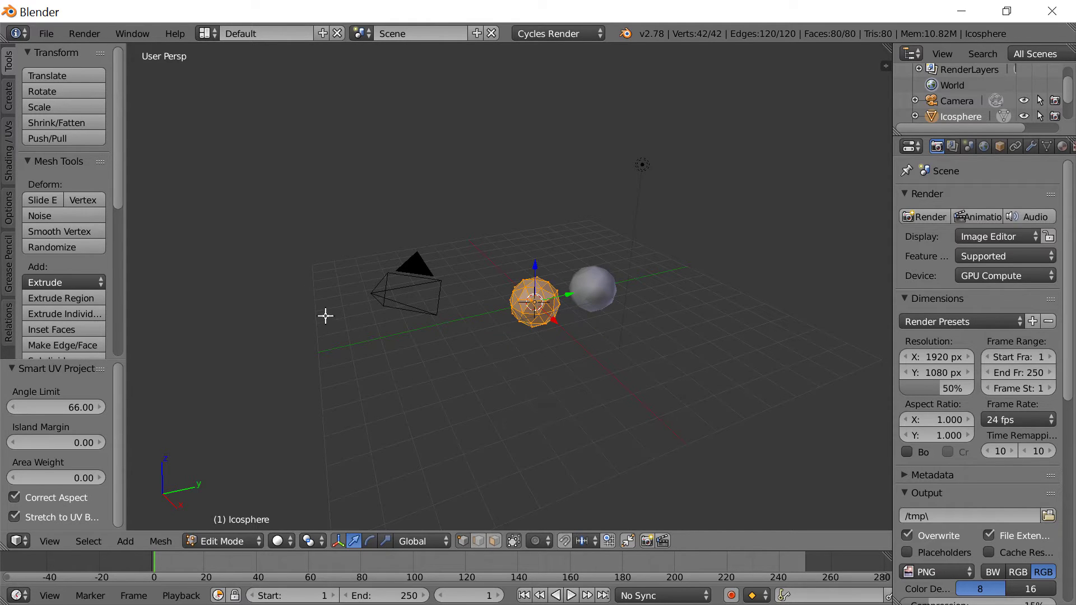
# Save the Blender scene as Normal Map.blend in 03-Textured-Models\Texture Test\Assets.
pyautogui.hotkey('ctrl', 's')
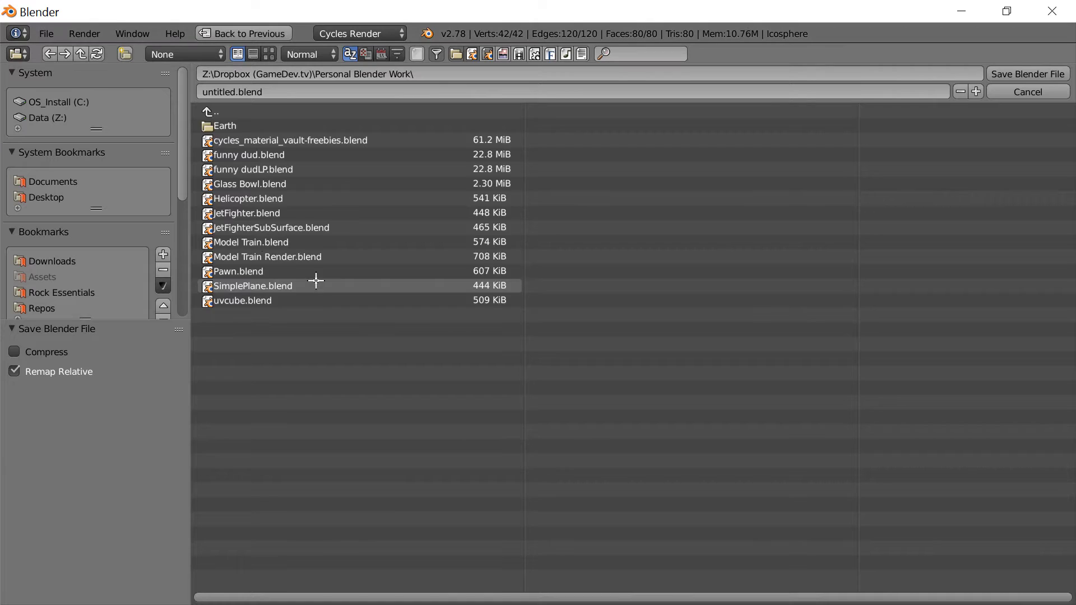
pyautogui.click(42, 309)
pyautogui.click(288, 199)
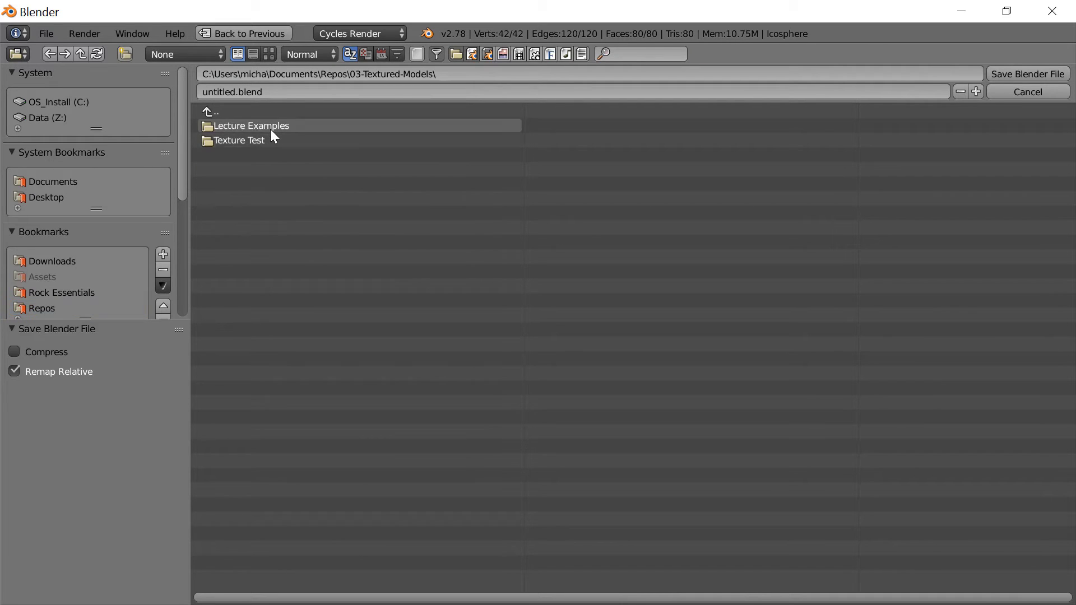
pyautogui.click(260, 136)
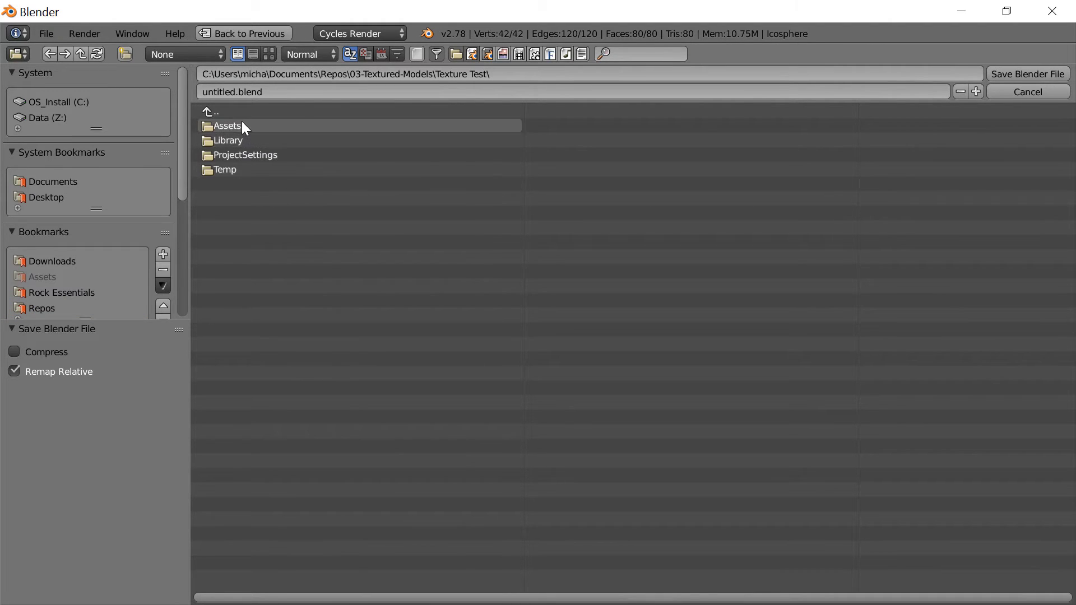
pyautogui.click(242, 125)
pyautogui.click(230, 92)
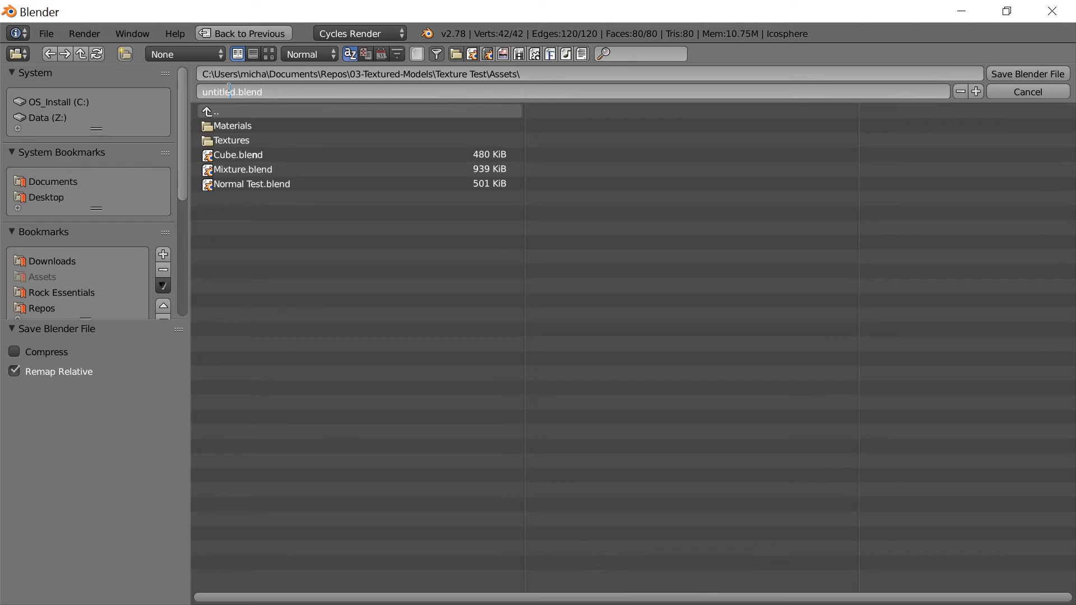
pyautogui.doubleClick(229, 91)
pyautogui.write('Normal Map')
pyautogui.press('Return')
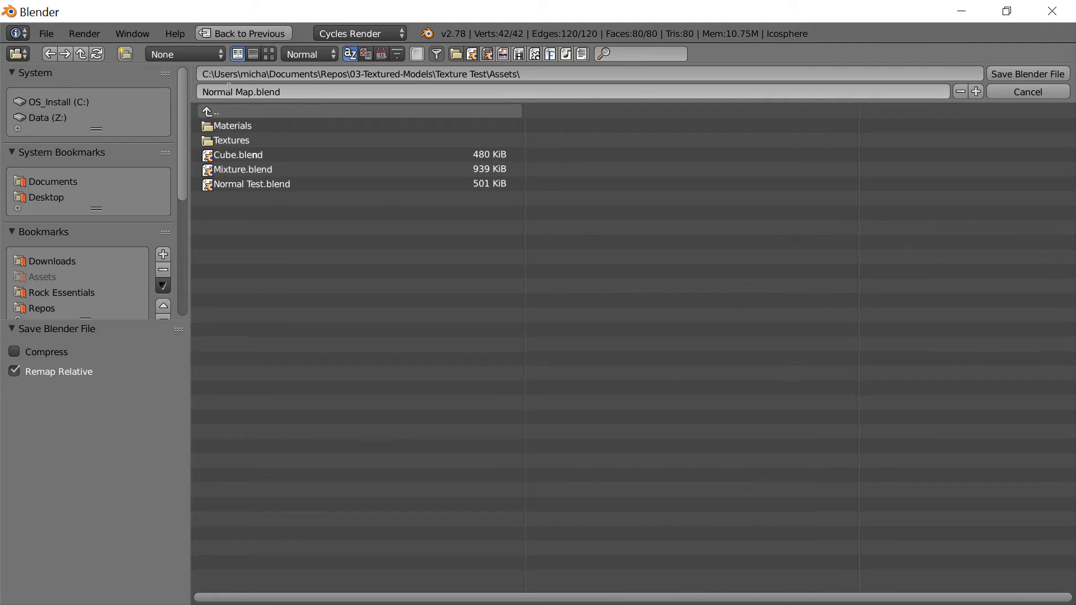
pyautogui.click(1004, 69)
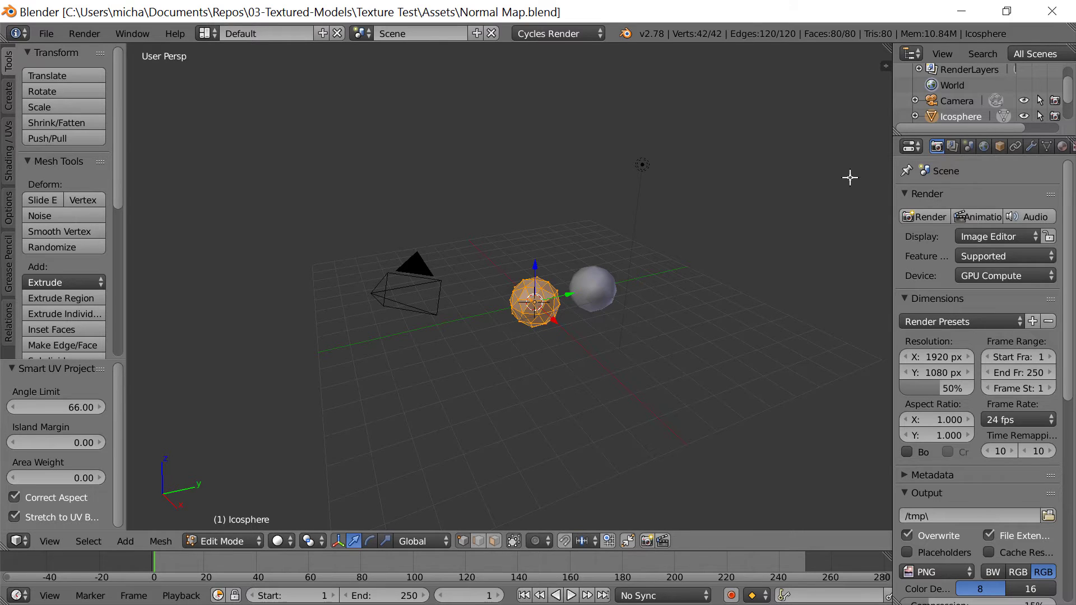
# Delete Normal Test from the Hierarchy, add the Normal Map model and frame its spheres.
pyautogui.hotkey('alt', 'Tab')
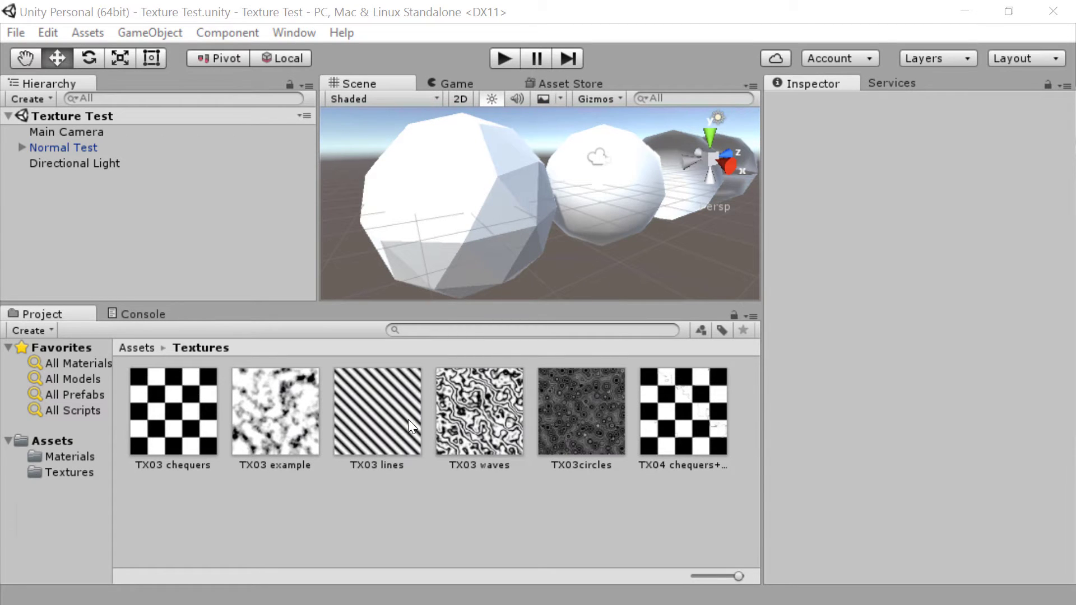
pyautogui.click(49, 439)
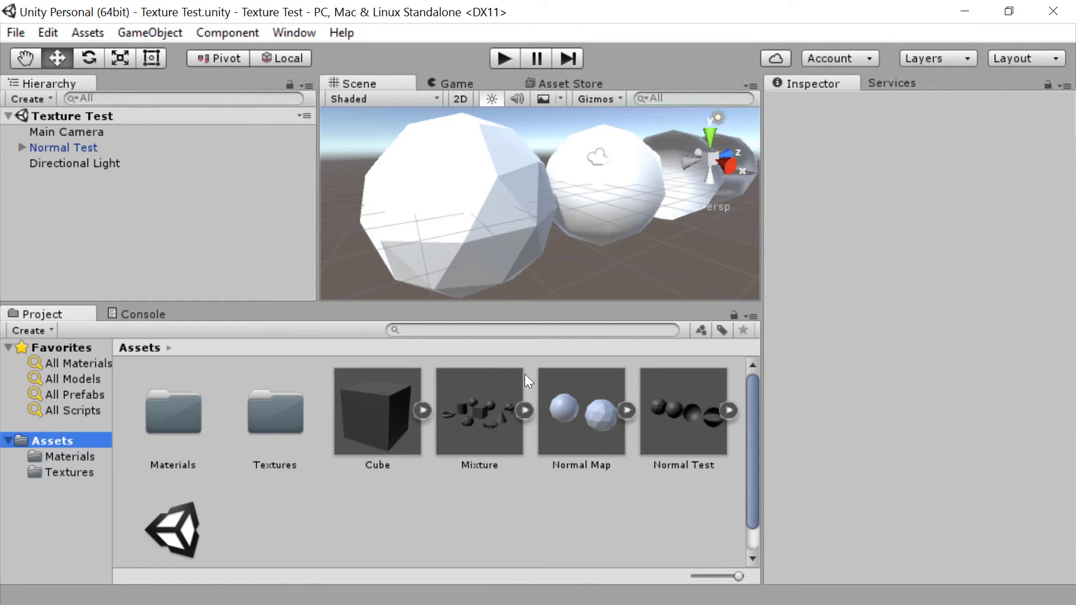
pyautogui.click(67, 149)
pyautogui.press('Delete')
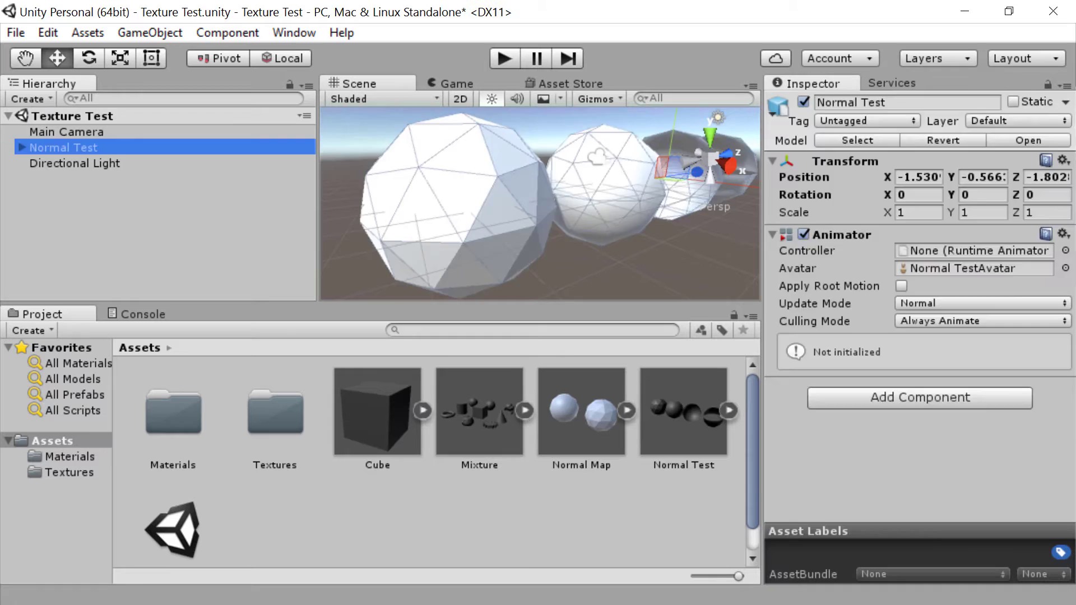
pyautogui.moveTo(586, 433); pyautogui.dragTo(168, 205)
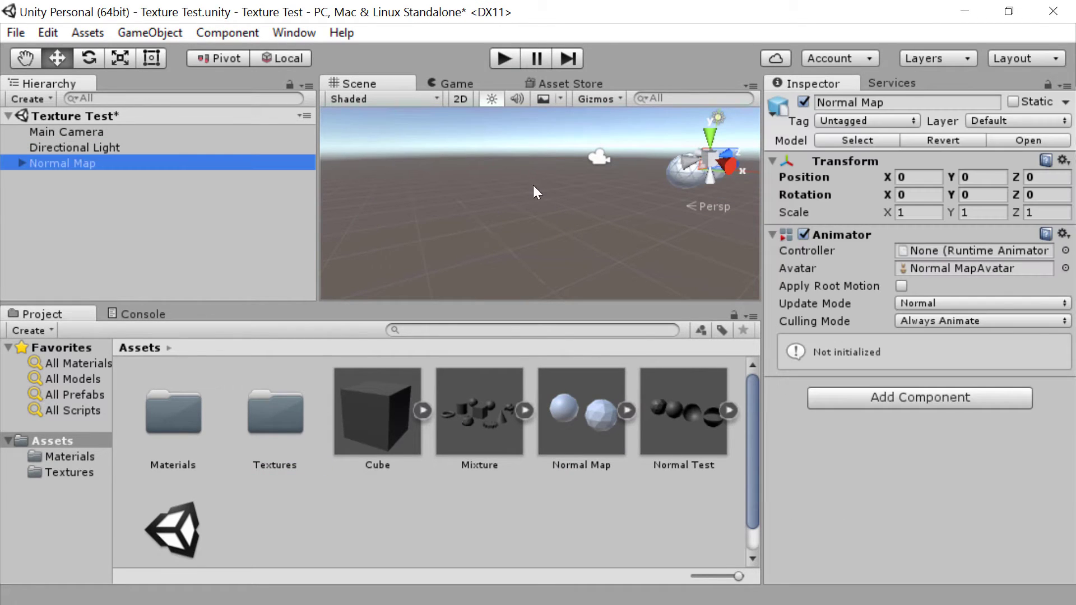
pyautogui.press('f')
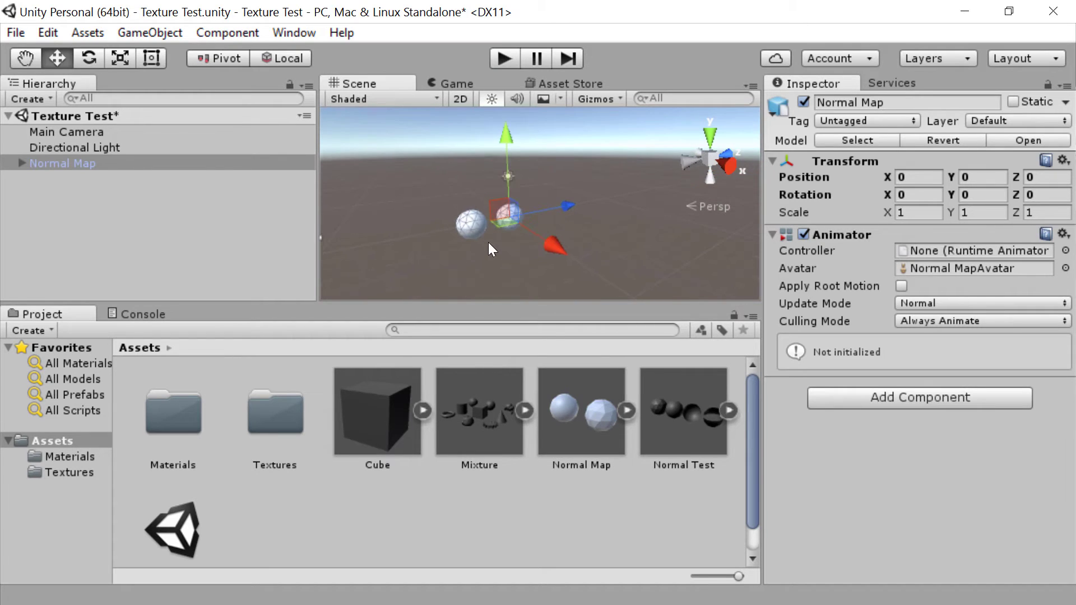
pyautogui.scroll(5, 491, 257)
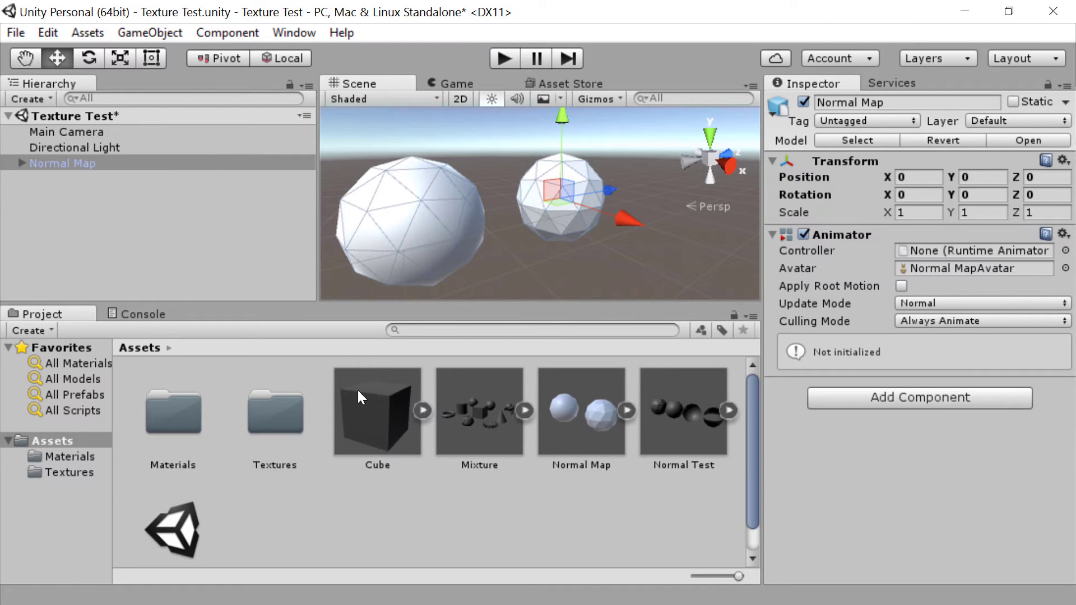
pyautogui.click(82, 473)
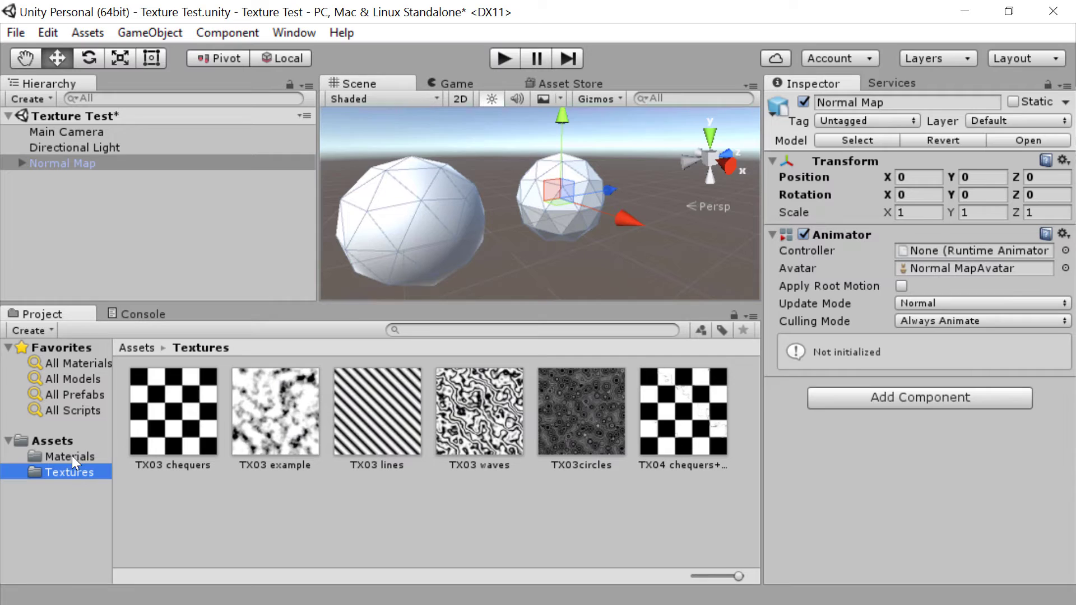
# Select the child Icosphere and rename its unnamed material in Materials to Normal Map.
pyautogui.click(384, 227)
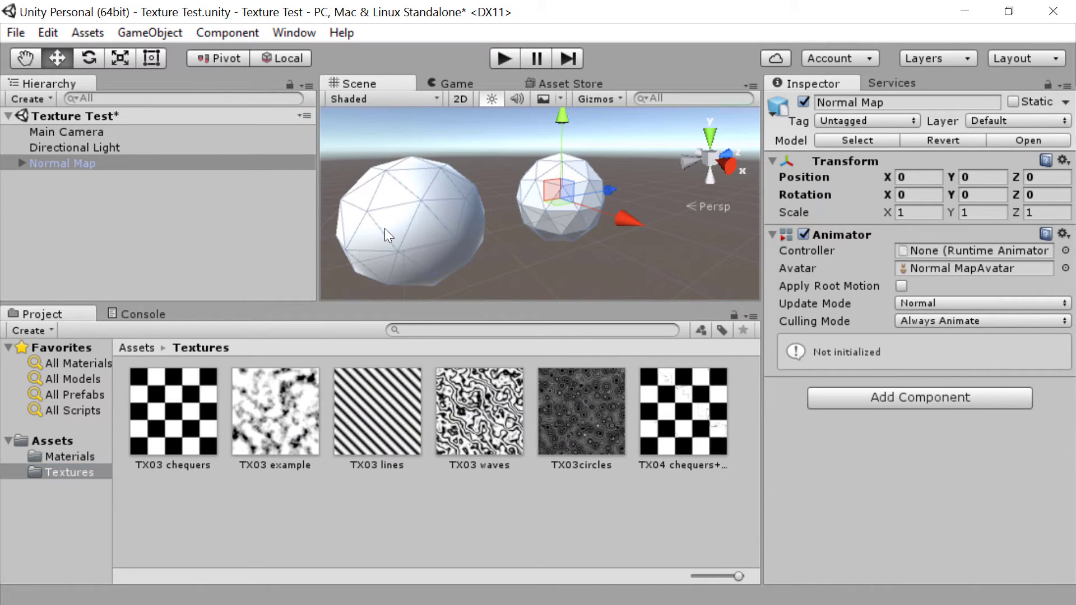
pyautogui.click(384, 228)
pyautogui.click(562, 221)
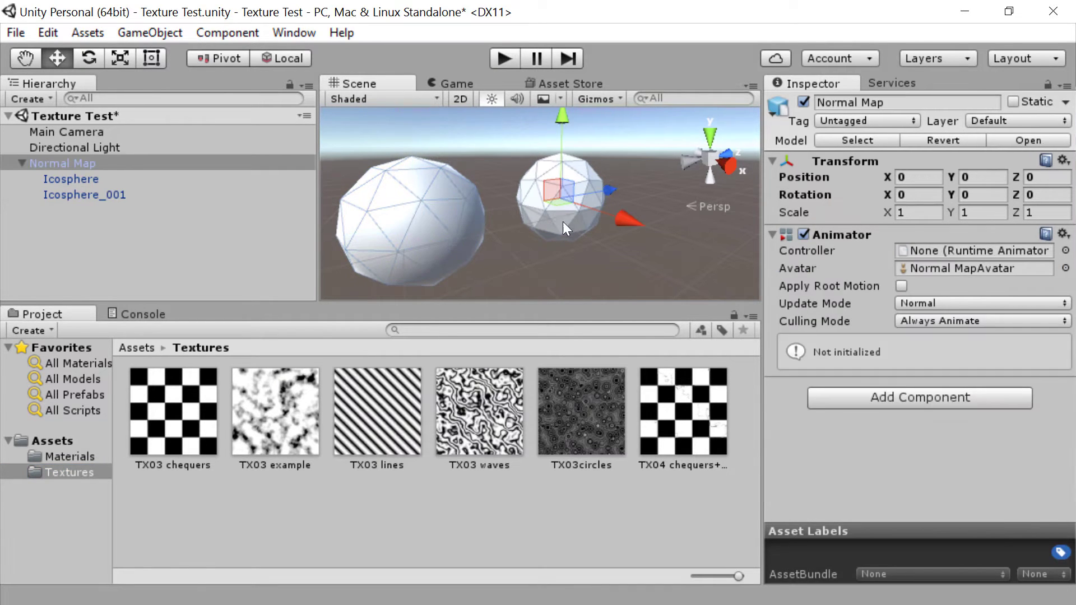
pyautogui.click(563, 221)
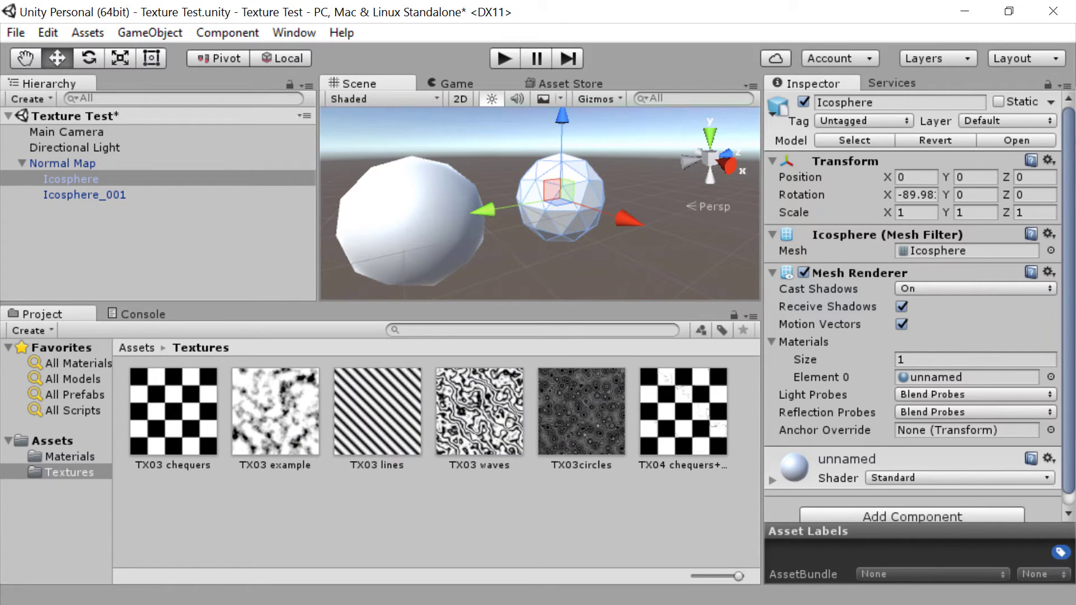
pyautogui.click(51, 454)
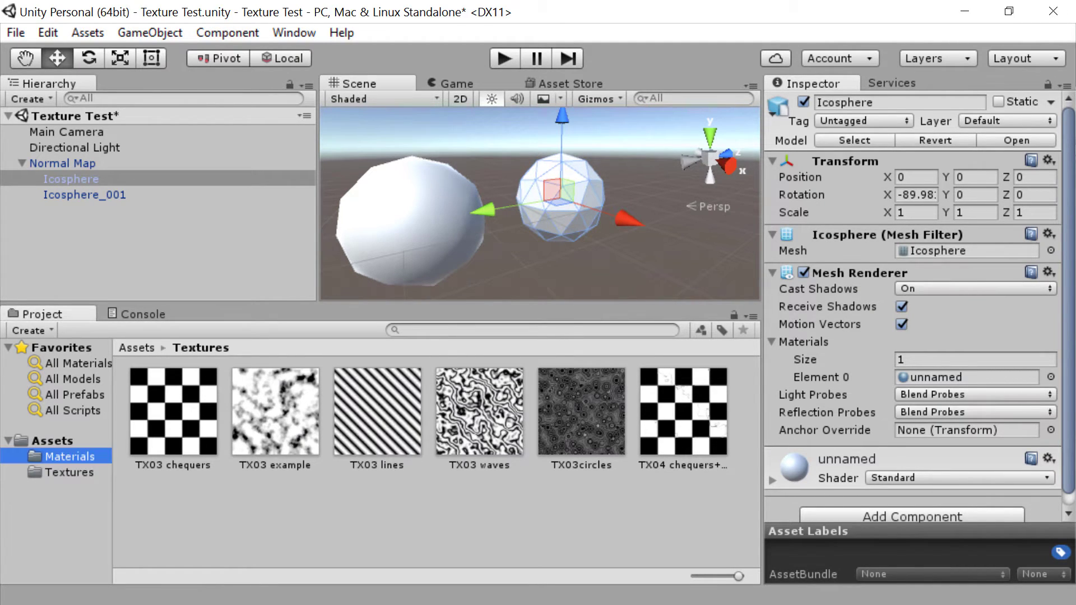
pyautogui.click(268, 464)
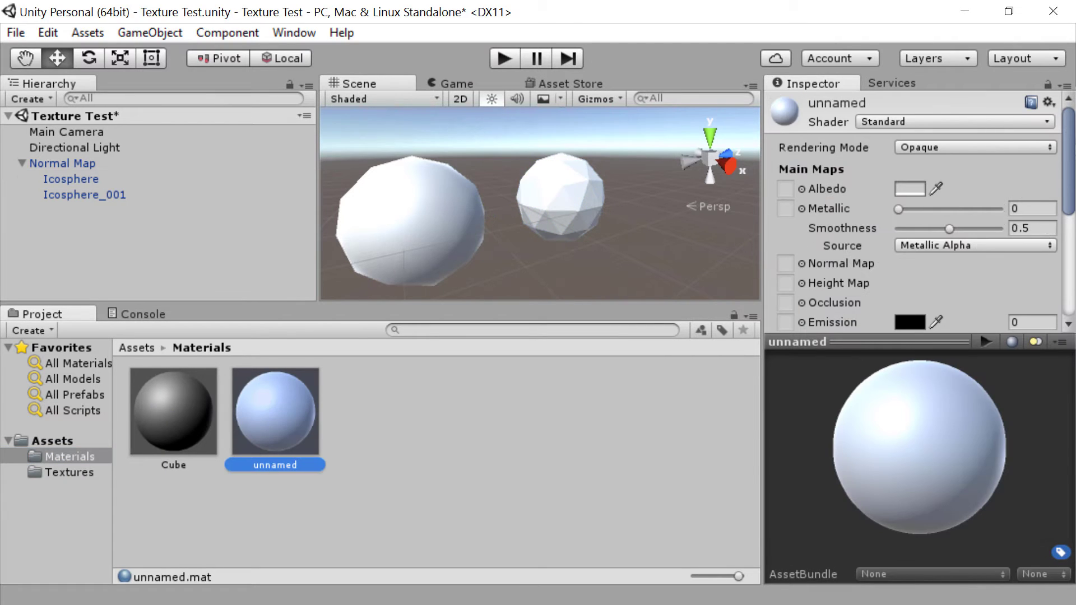
pyautogui.press('F2')
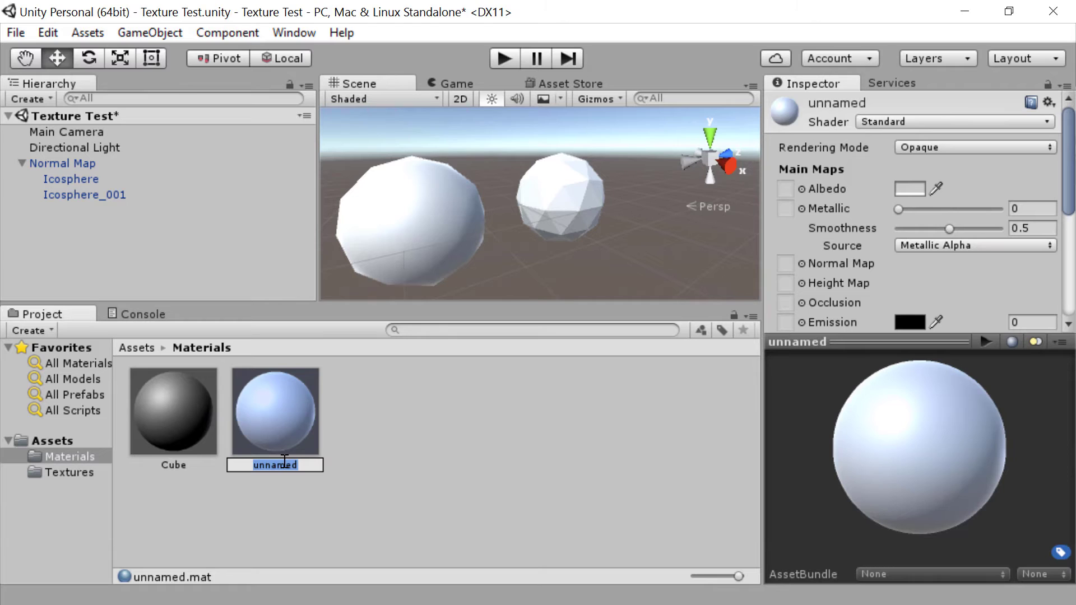
pyautogui.write('Normal Map')
pyautogui.press('Return')
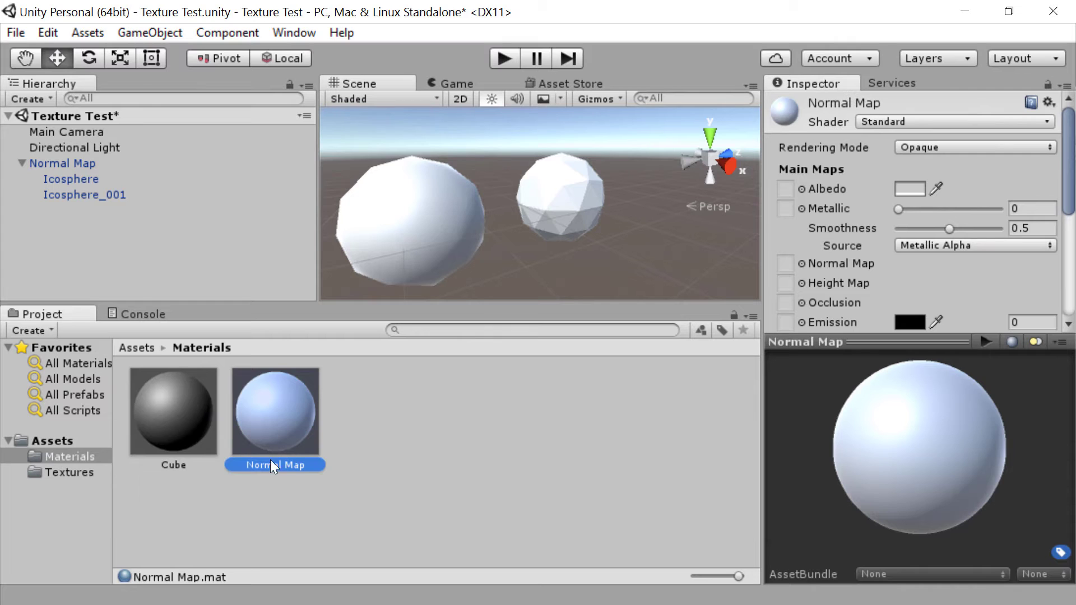
# Inspect the Normal Map material, then the TX03 example texture in Textures.
pyautogui.click(79, 471)
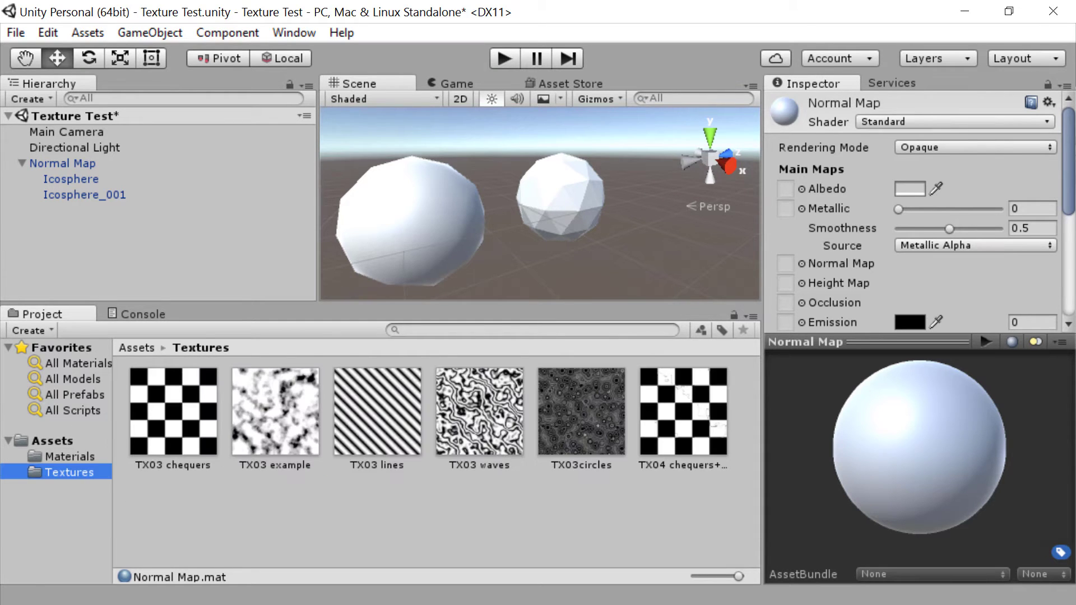
pyautogui.click(76, 456)
pyautogui.click(264, 412)
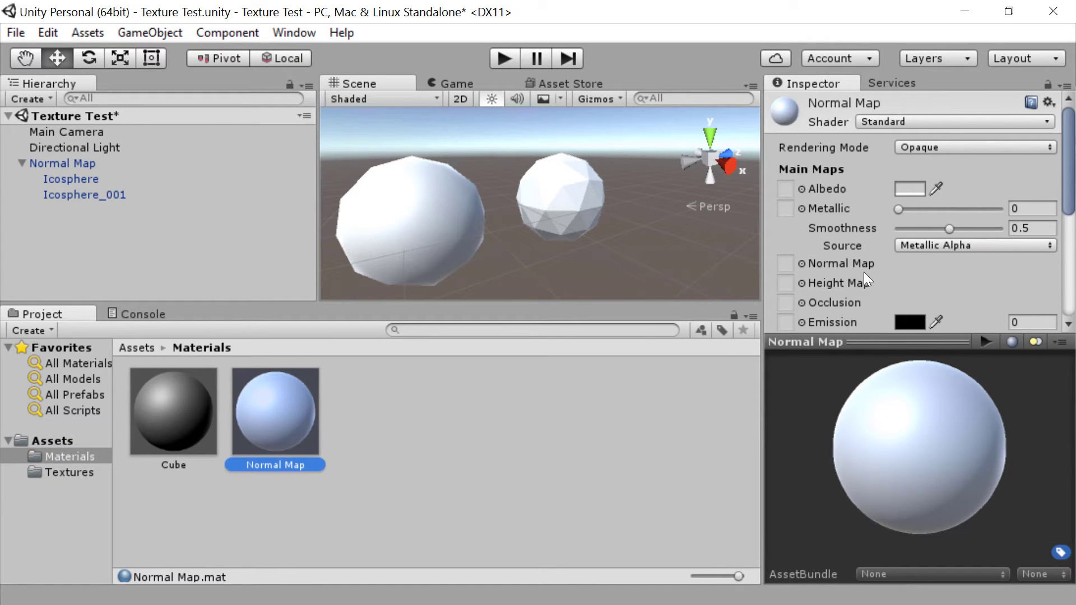
pyautogui.scroll(-5, 905, 242)
pyautogui.scroll(5, 909, 239)
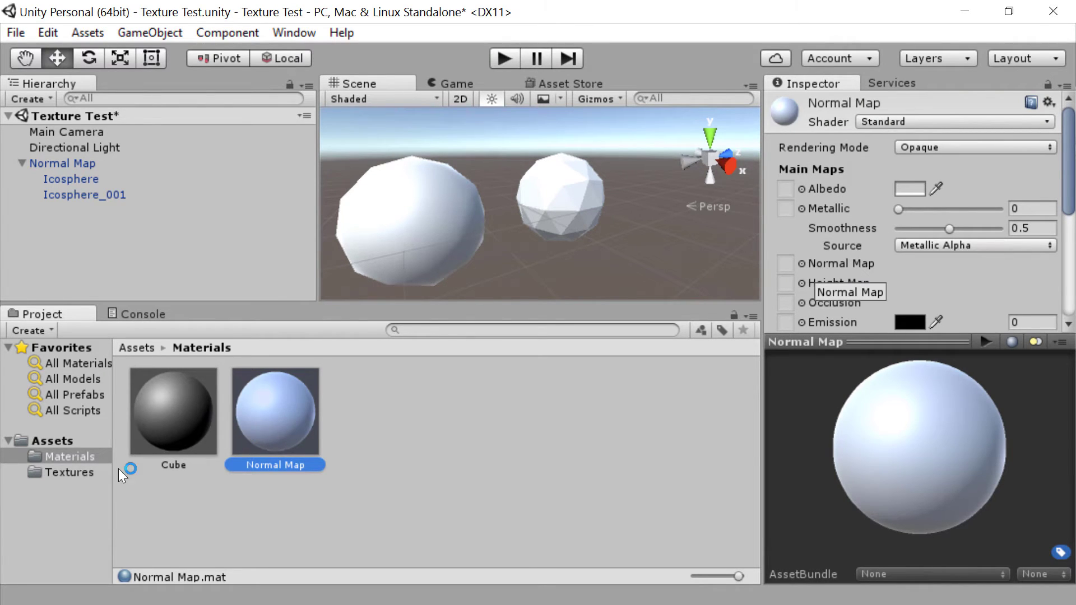
pyautogui.click(69, 473)
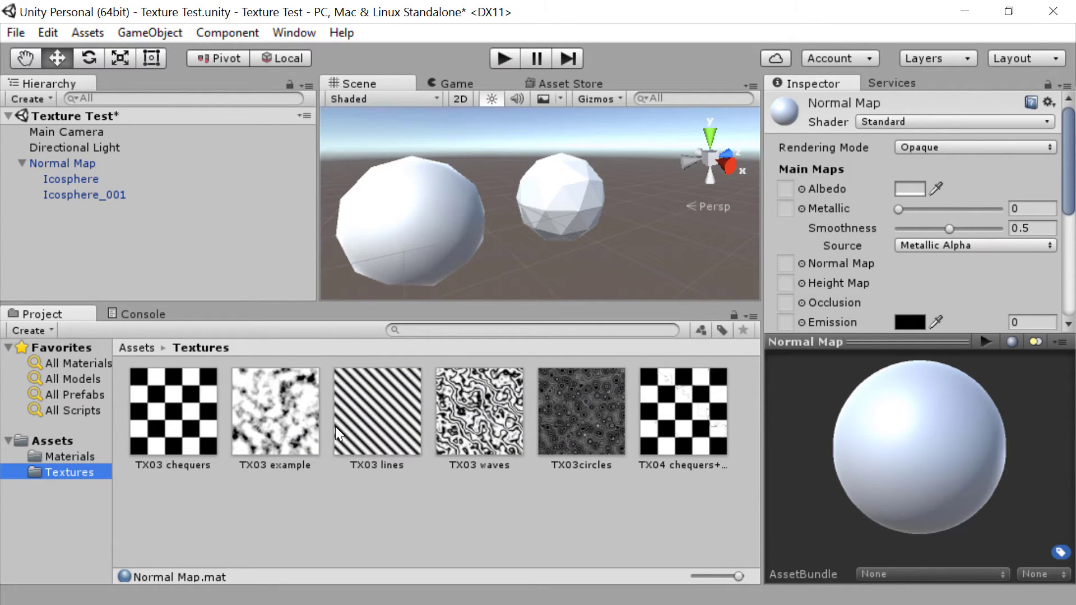
pyautogui.click(246, 417)
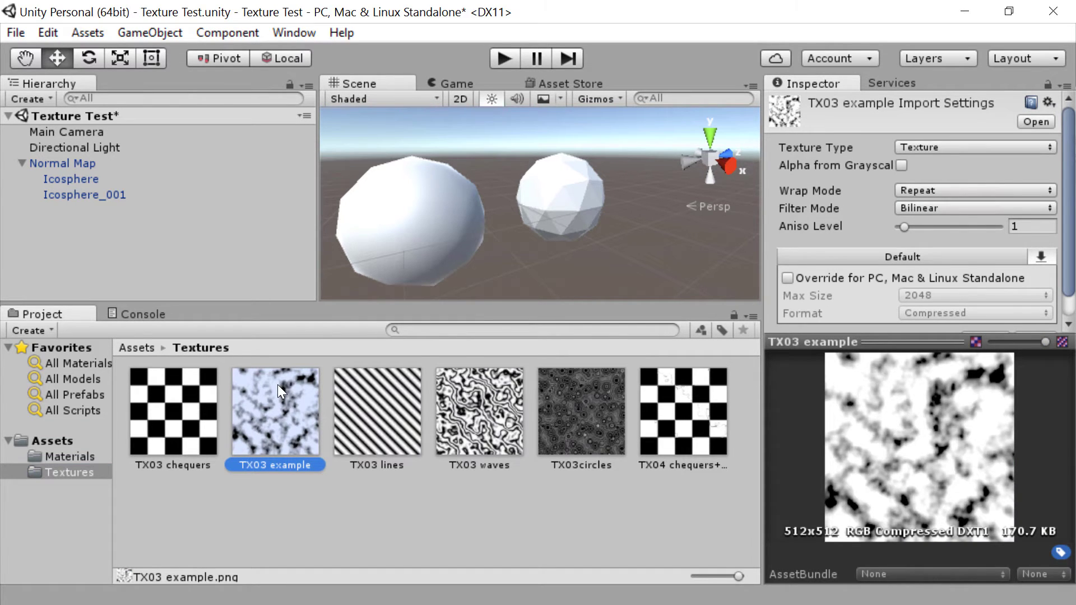
# Drag the TX03 example texture into the Normal Map material's Normal Map slot.
pyautogui.click(53, 455)
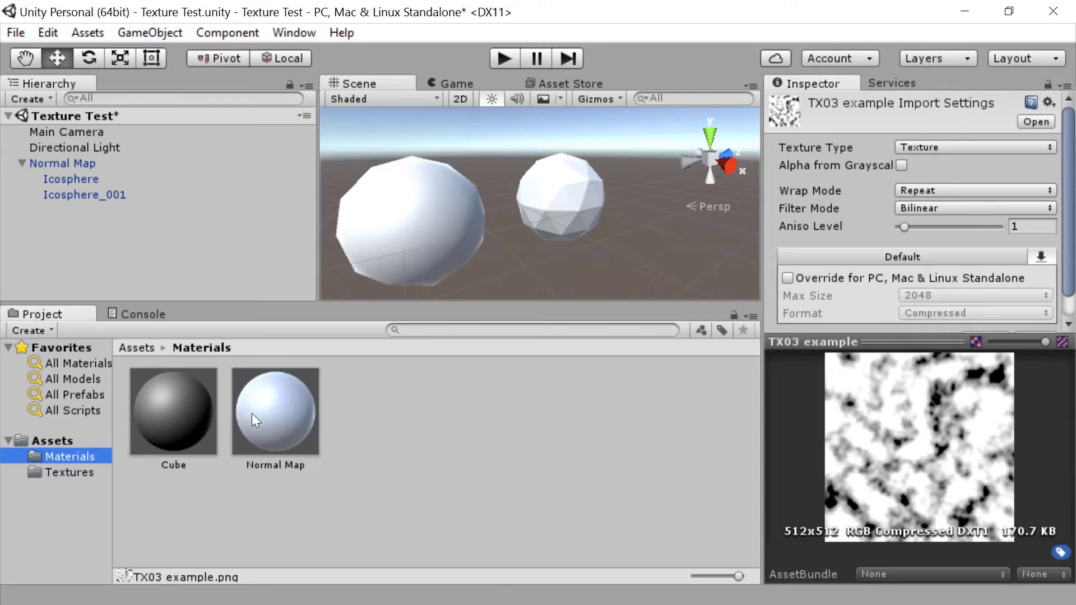
pyautogui.click(252, 413)
pyautogui.click(101, 474)
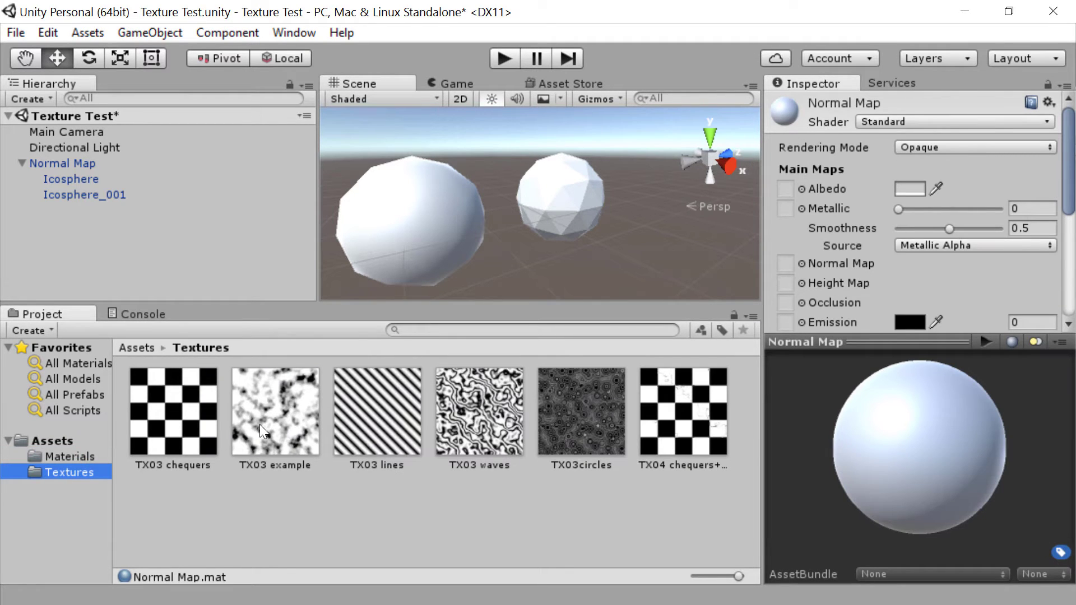
pyautogui.moveTo(281, 419); pyautogui.dragTo(793, 273)
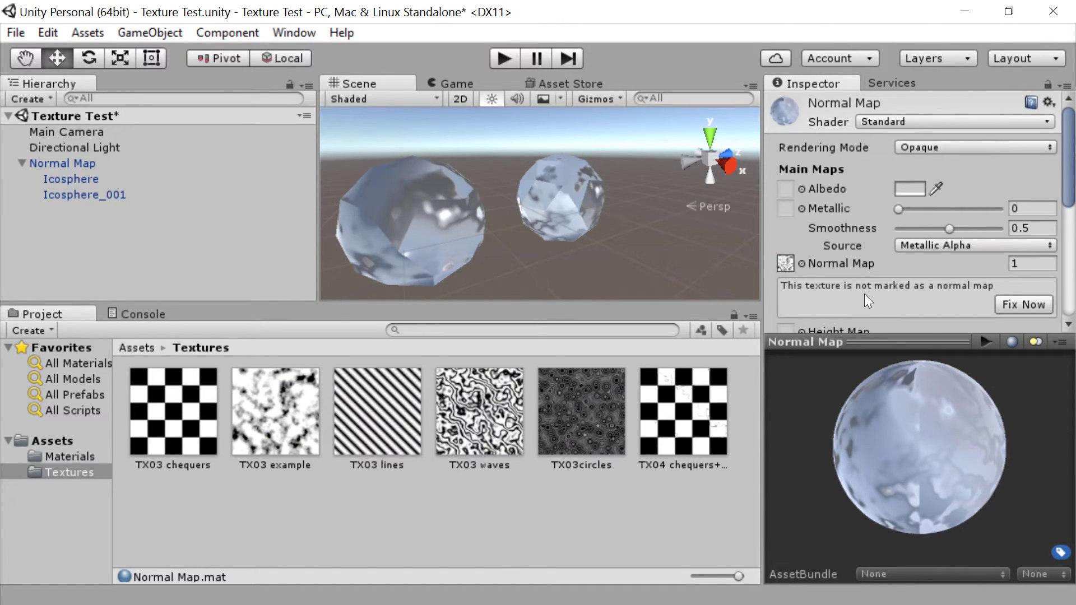
pyautogui.scroll(3, 435, 257)
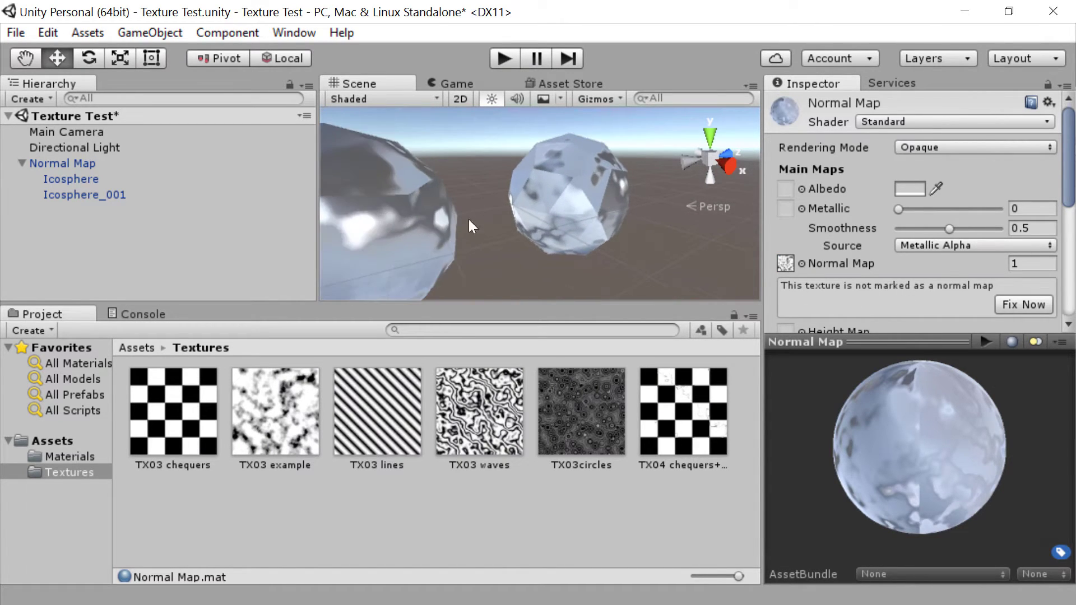
pyautogui.scroll(-3, 581, 216)
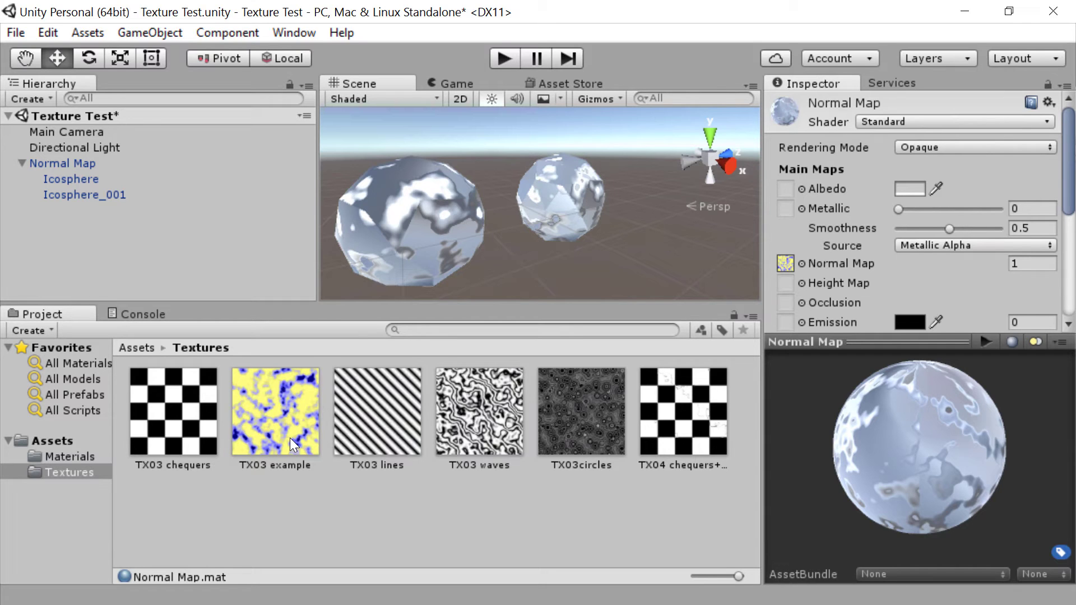
# Set TX03 example's texture type to Normal map with Create from Grayscale, and apply.
pyautogui.click(290, 438)
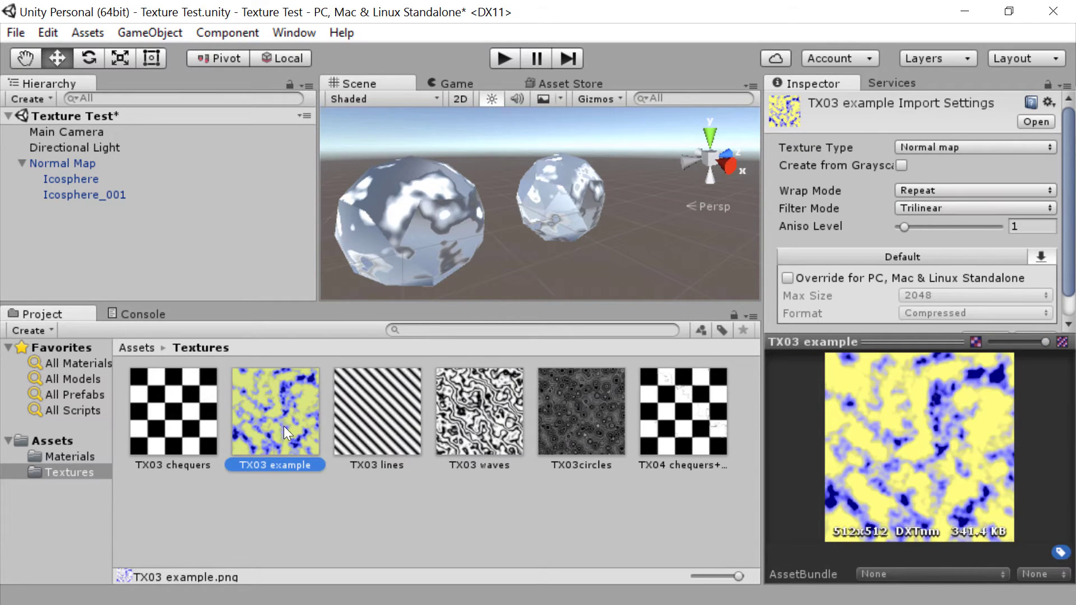
pyautogui.click(911, 336)
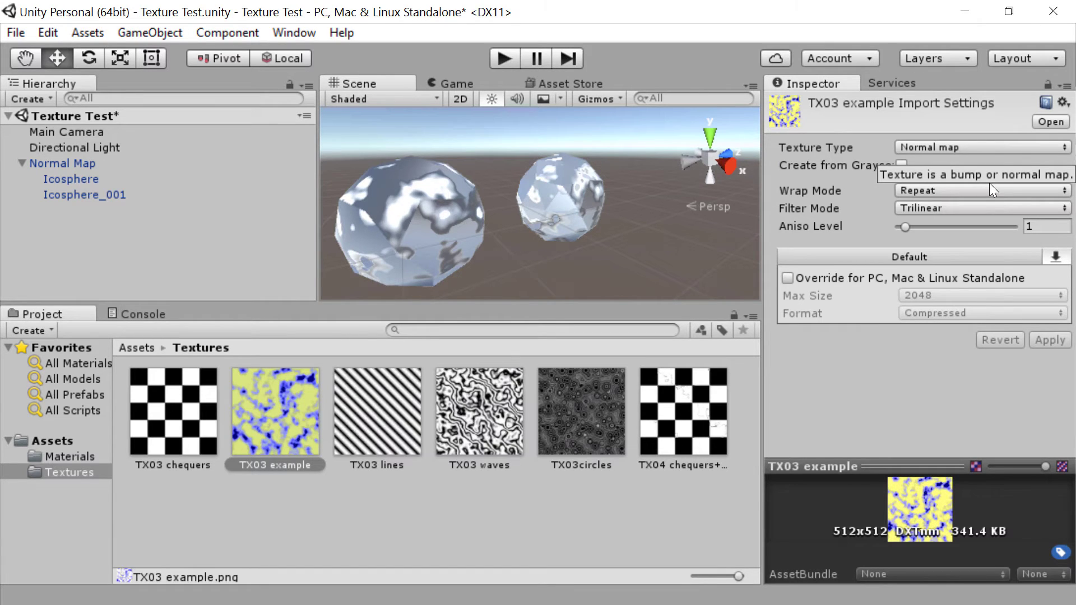
pyautogui.click(981, 148)
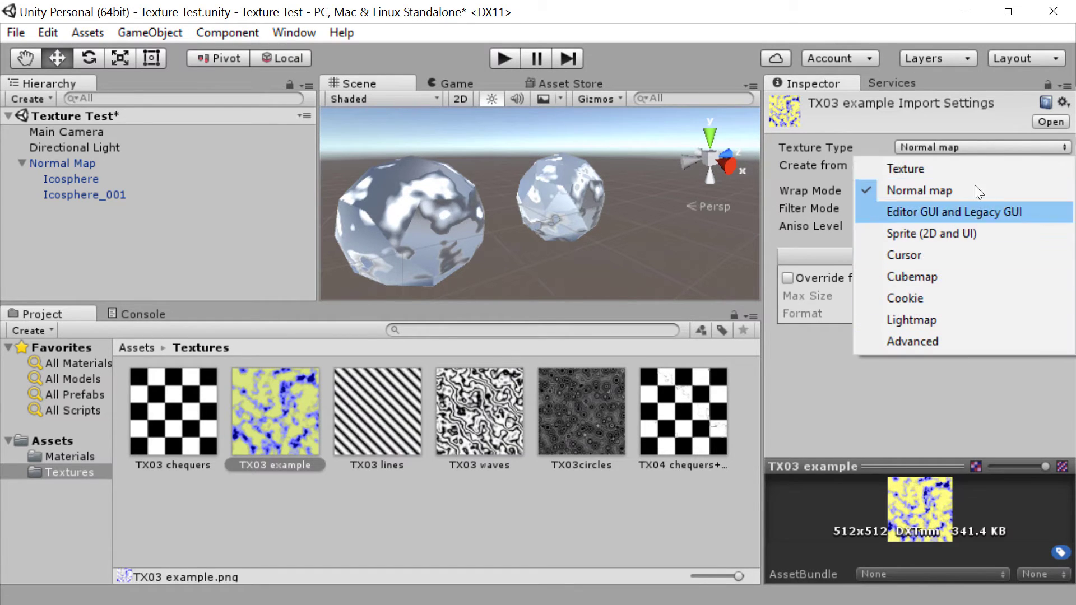
pyautogui.click(958, 189)
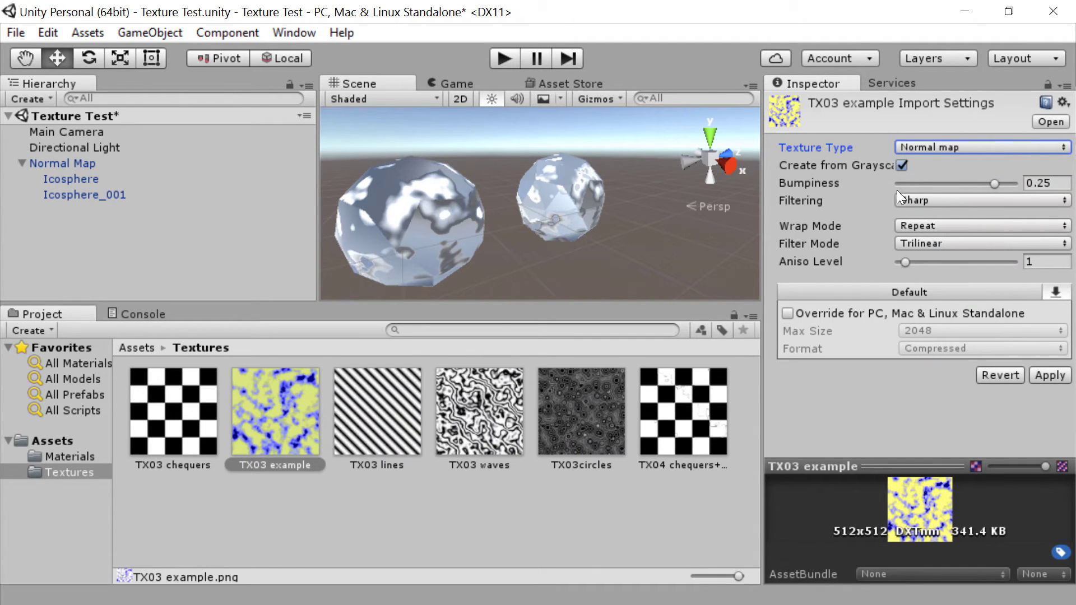
pyautogui.click(901, 166)
pyautogui.press('space')
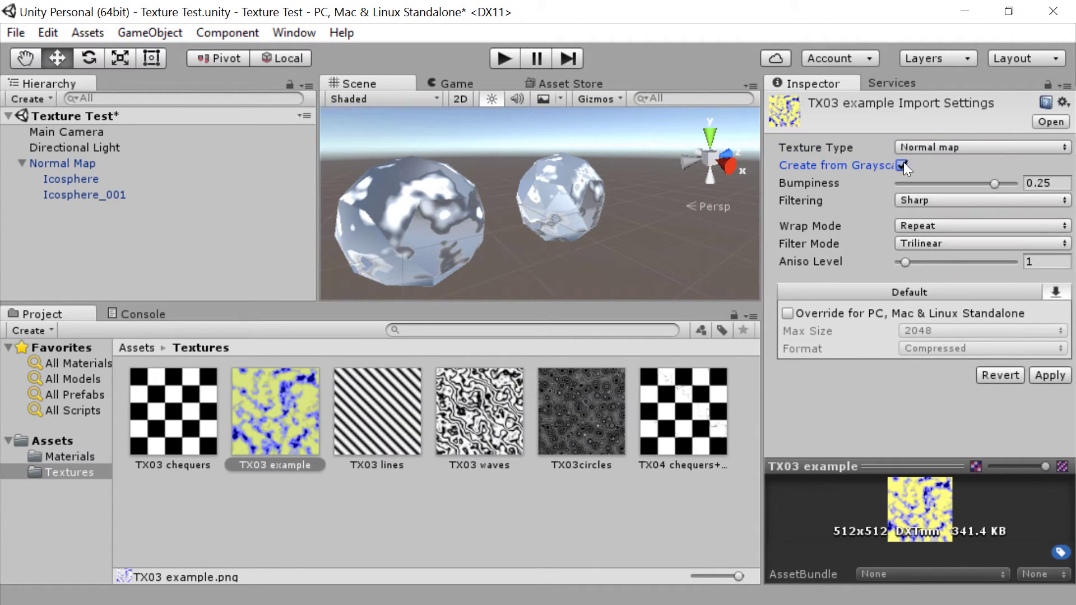
pyautogui.press('space')
pyautogui.press('space')
pyautogui.click(1042, 372)
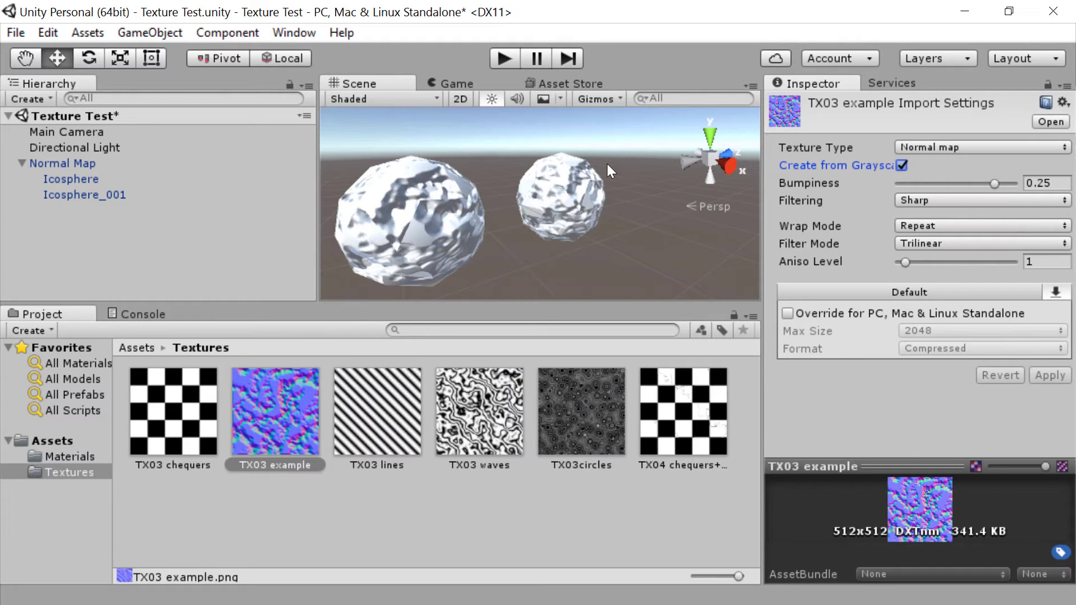
# Zoom and pan the Scene view to compare the bumpy shading on both spheres.
pyautogui.scroll(5, 602, 174)
pyautogui.scroll(4, 583, 217)
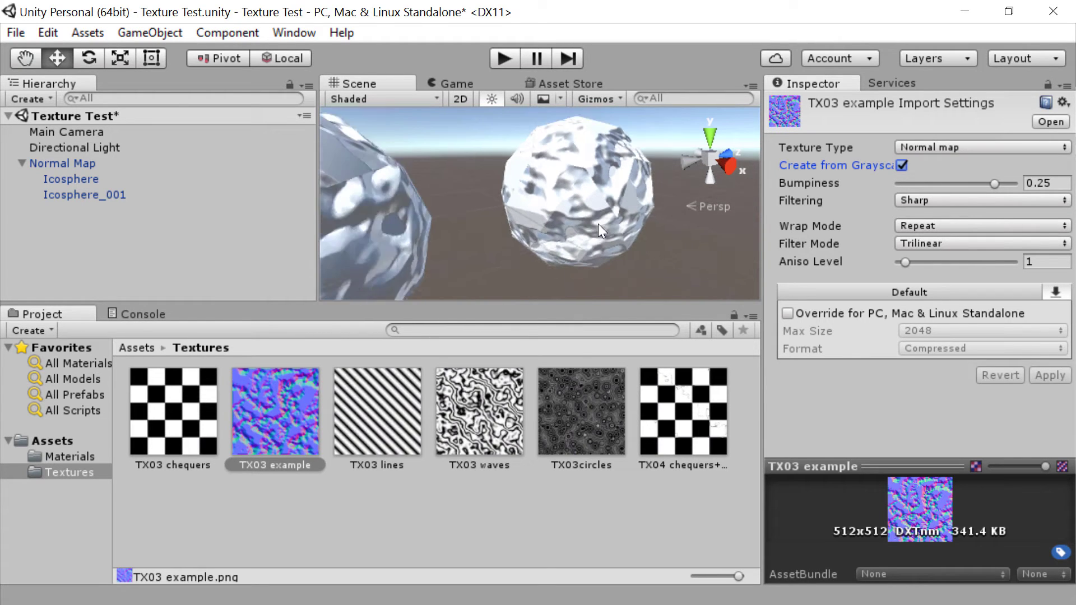
pyautogui.scroll(-2, 598, 224)
pyautogui.moveTo(462, 224); pyautogui.dragTo(533, 274, button='middle')
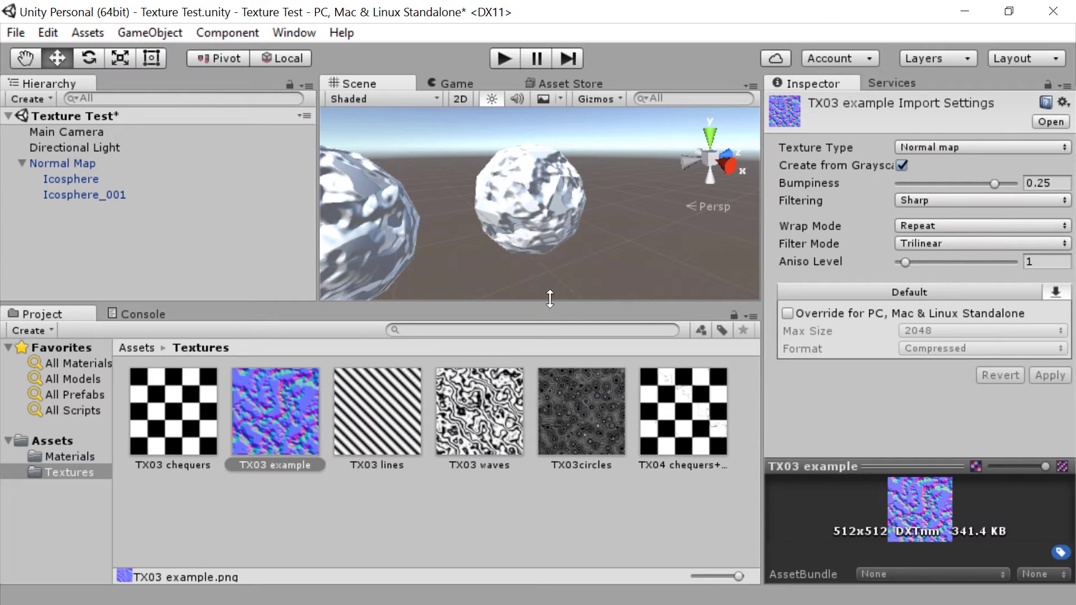
pyautogui.scroll(-2, 570, 254)
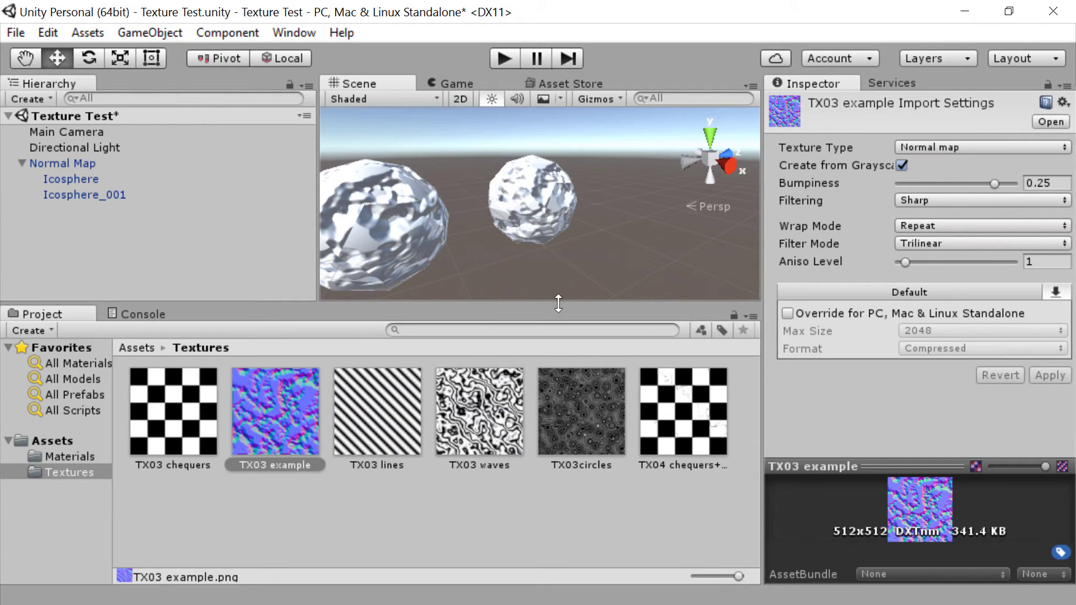
# Pop the Scene view out as a maximised window, orbit the spheres, then dock it back.
pyautogui.moveTo(558, 299); pyautogui.dragTo(558, 316)
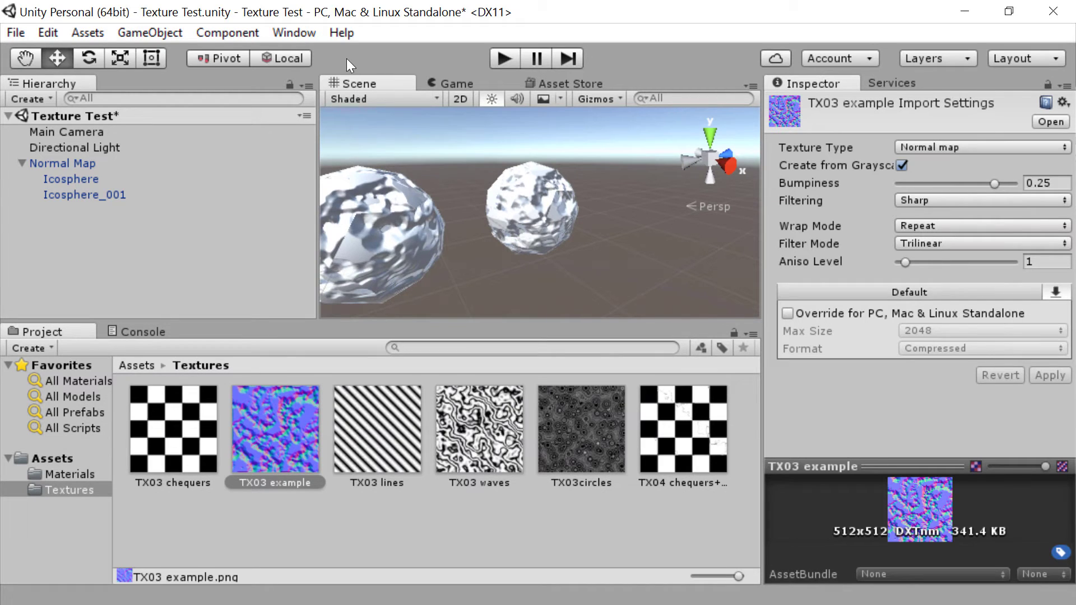
pyautogui.moveTo(448, 83); pyautogui.dragTo(672, 196)
pyautogui.moveTo(433, 89); pyautogui.dragTo(471, 23)
pyautogui.doubleClick(490, 17)
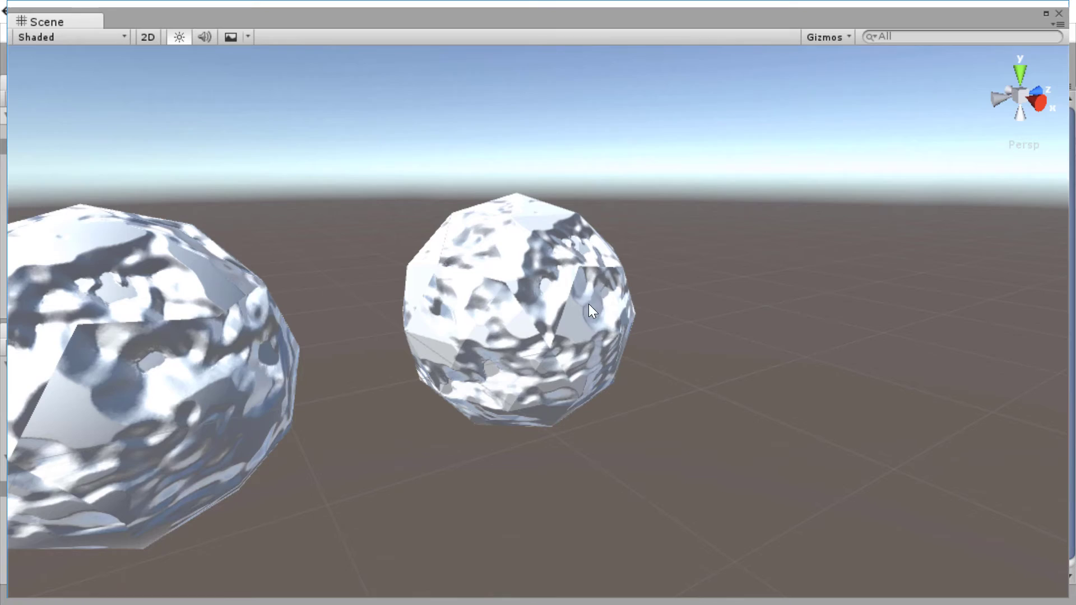
pyautogui.keyDown('alt'); pyautogui.moveTo(598, 291); pyautogui.dragTo(745, 238); pyautogui.keyUp('alt')
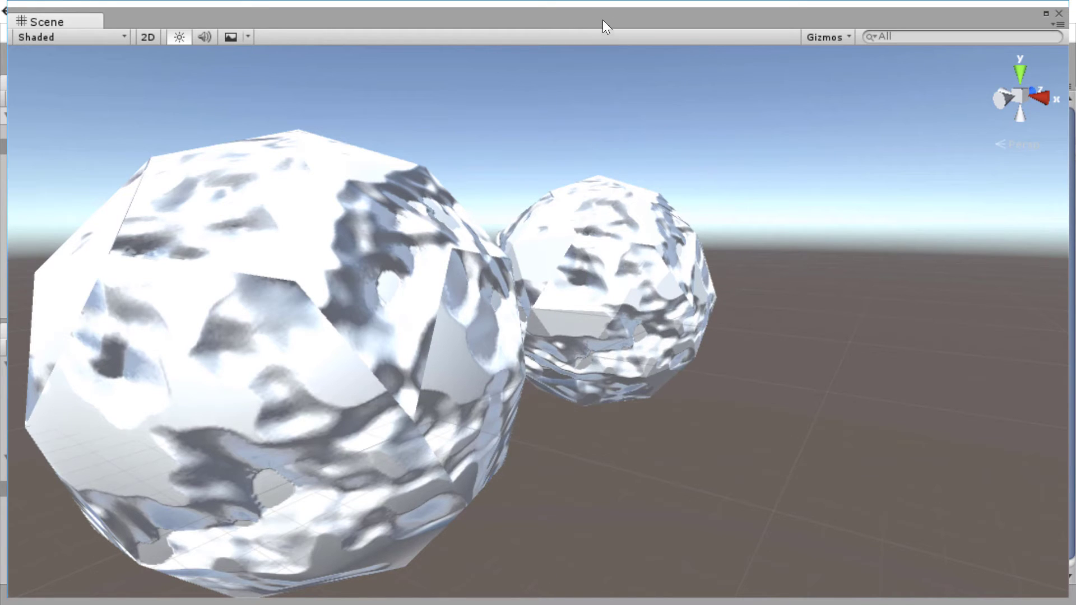
pyautogui.moveTo(52, 21); pyautogui.dragTo(506, 87)
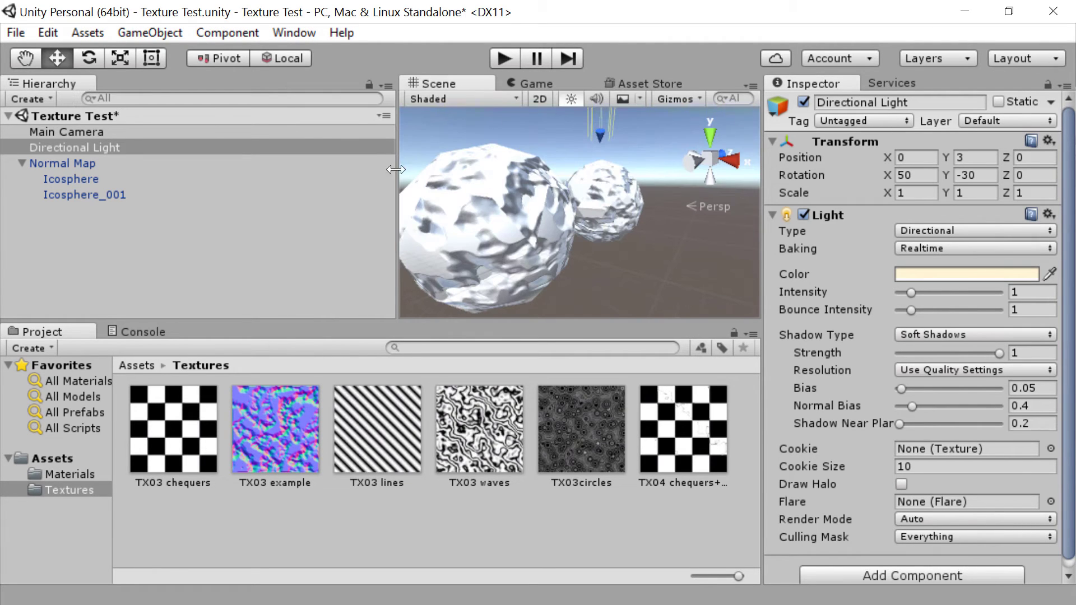
# Rotate the Directional Light to X 13.14 and Y -2.9.
pyautogui.moveTo(396, 171); pyautogui.dragTo(199, 196)
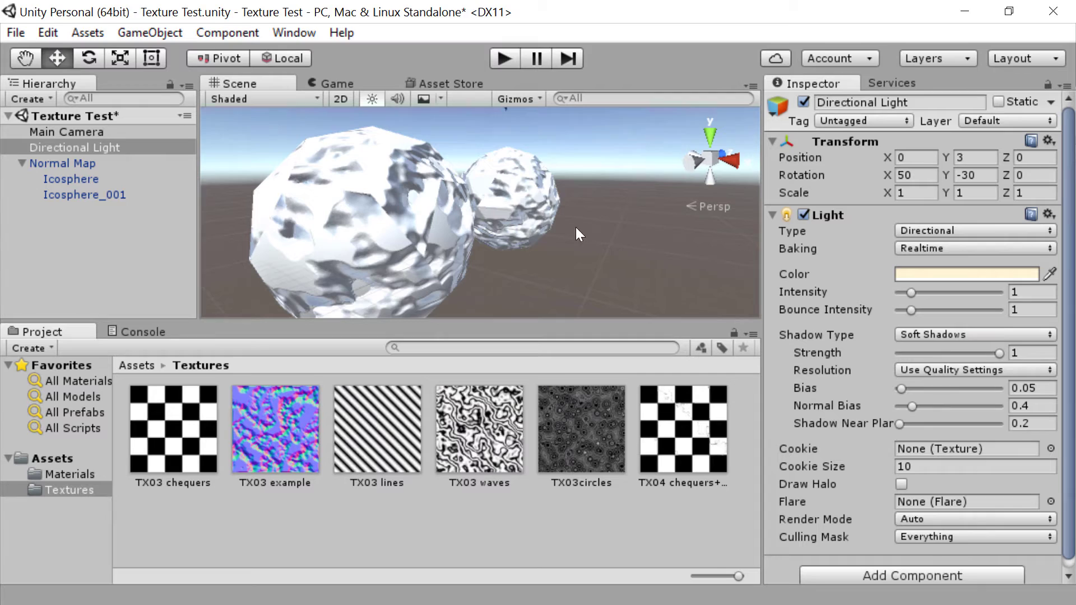
pyautogui.click(93, 151)
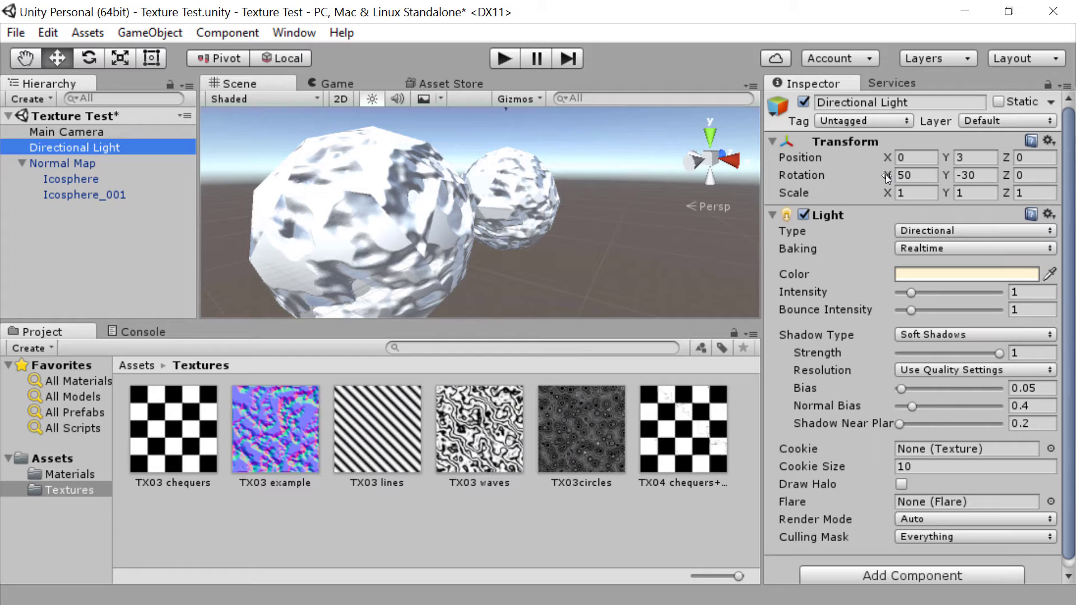
pyautogui.moveTo(886, 174); pyautogui.dragTo(729, 178)
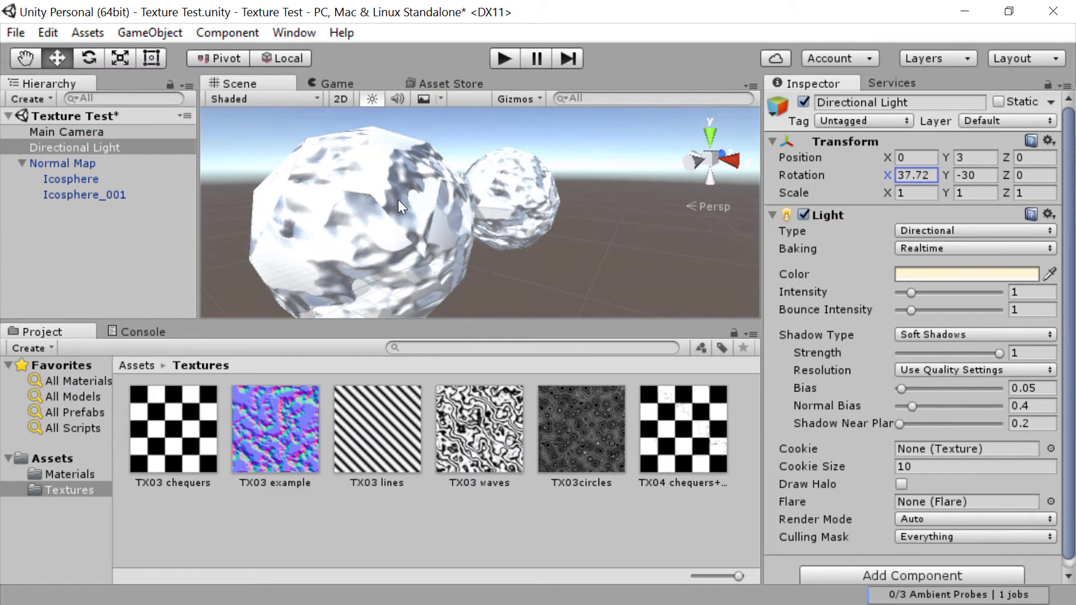
pyautogui.moveTo(401, 206); pyautogui.dragTo(742, 198)
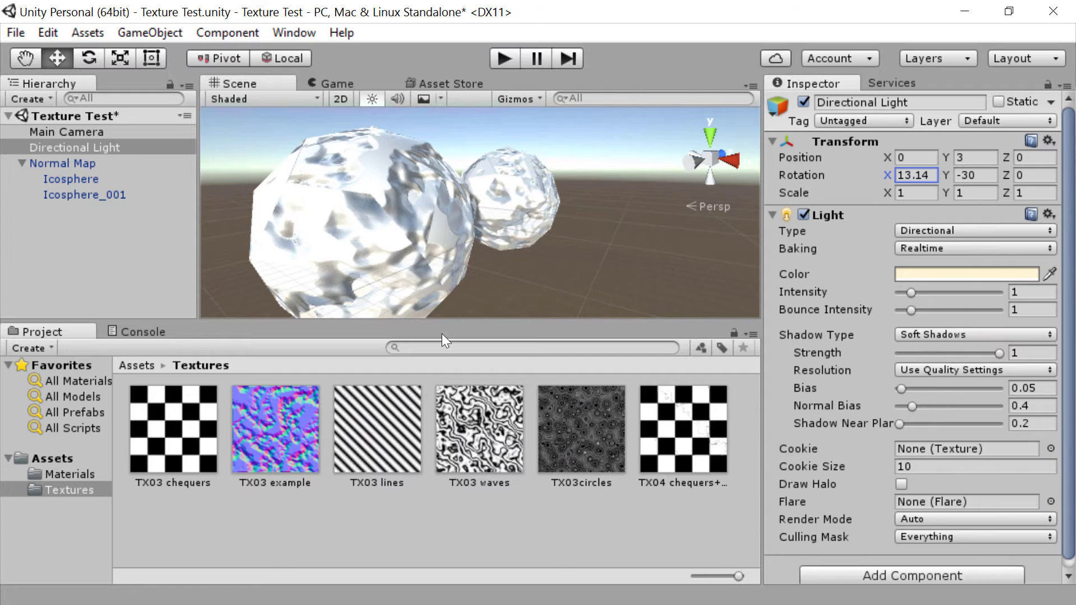
pyautogui.moveTo(947, 174)
pyautogui.mouseDown()
pyautogui.moveTo(962, 176)
pyautogui.moveTo(178, 210)
pyautogui.moveTo(352, 227)
pyautogui.moveTo(191, 221)
pyautogui.moveTo(914, 183)
pyautogui.moveTo(564, 194)
pyautogui.moveTo(846, 177)
pyautogui.moveTo(1068, 216)
pyautogui.mouseUp()
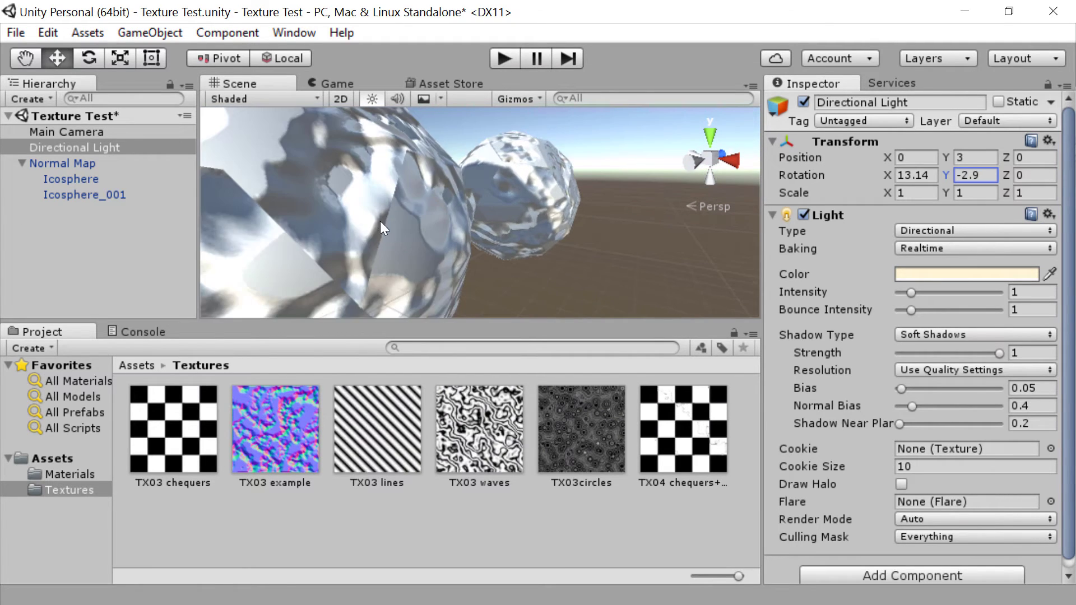
# Zoom in on the icosphere surface and swing the light's Y rotation to 22.3.
pyautogui.scroll(6, 384, 221)
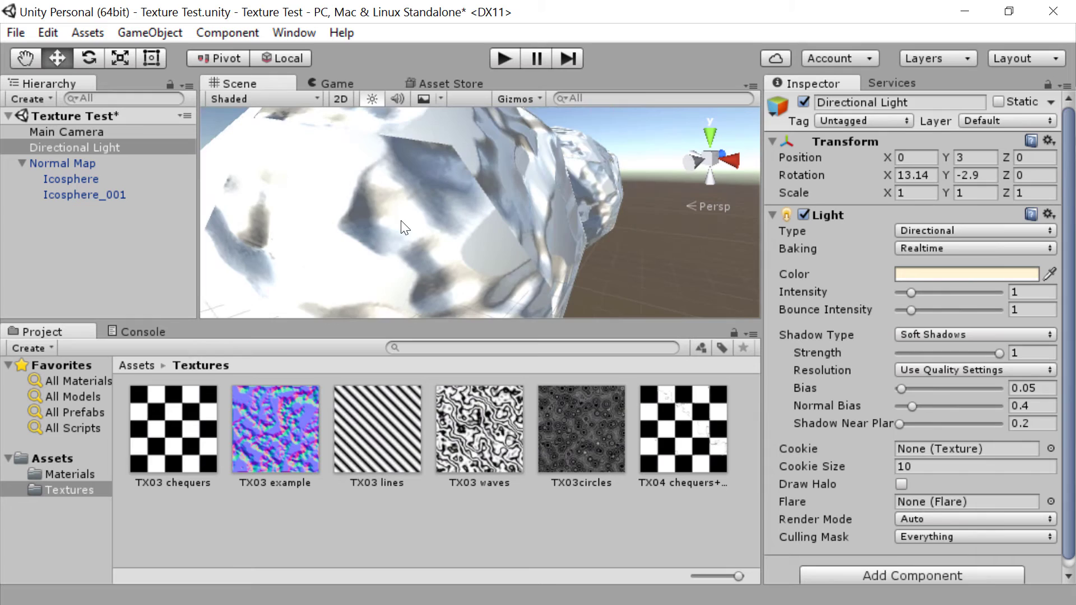
pyautogui.scroll(3, 405, 227)
pyautogui.moveTo(404, 226); pyautogui.dragTo(442, 221, button='middle')
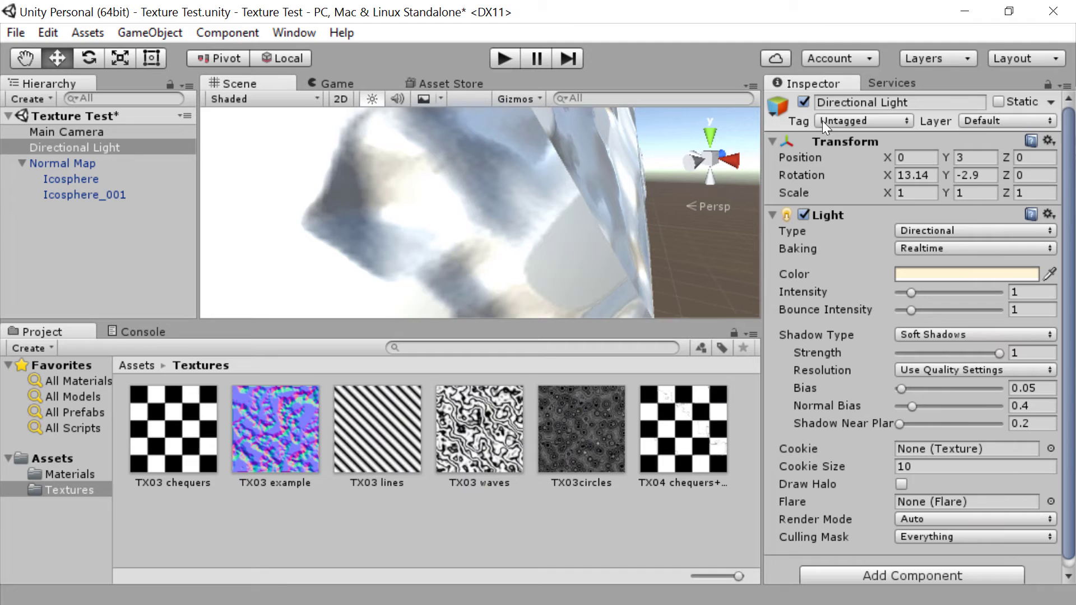
pyautogui.moveTo(944, 169); pyautogui.dragTo(235, 207)
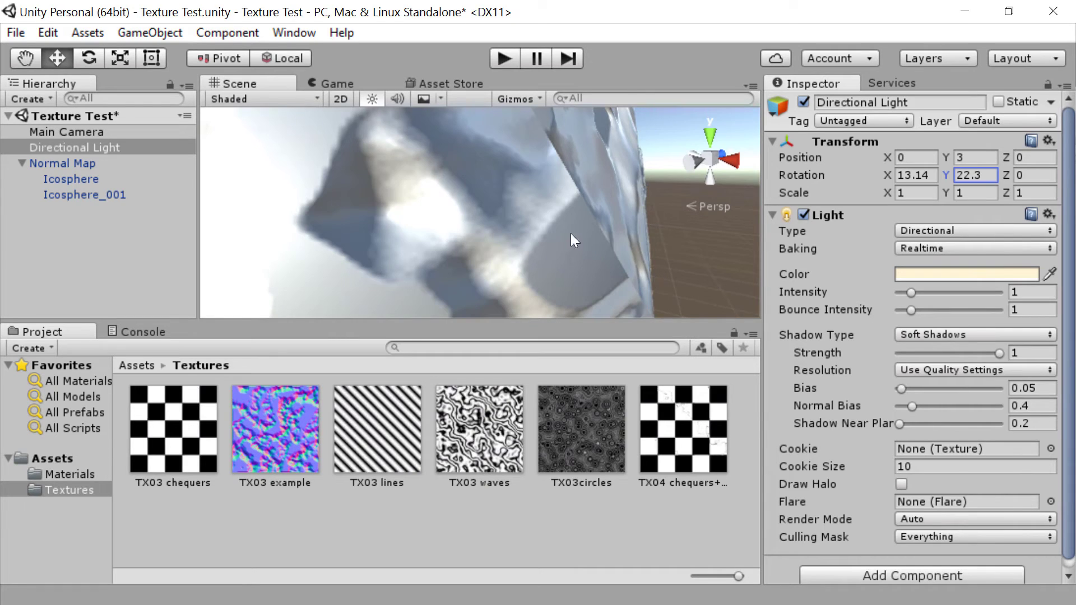
# Orbit, pan and zoom around the spheres to study the changed bump highlights.
pyautogui.scroll(-5, 570, 233)
pyautogui.keyDown('alt'); pyautogui.moveTo(558, 237); pyautogui.dragTo(507, 170); pyautogui.keyUp('alt')
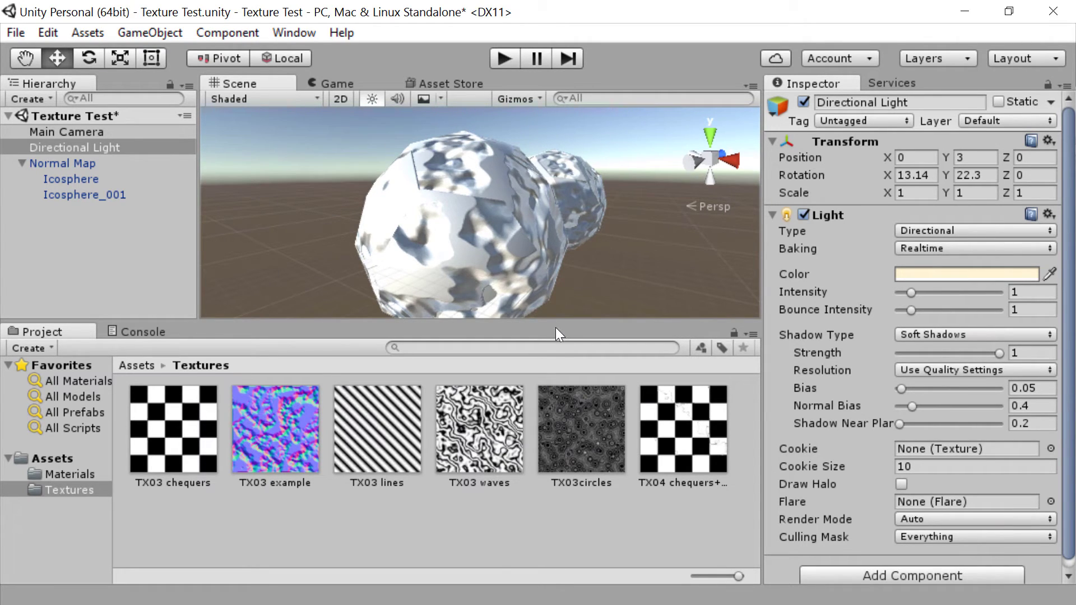
pyautogui.scroll(5, 483, 226)
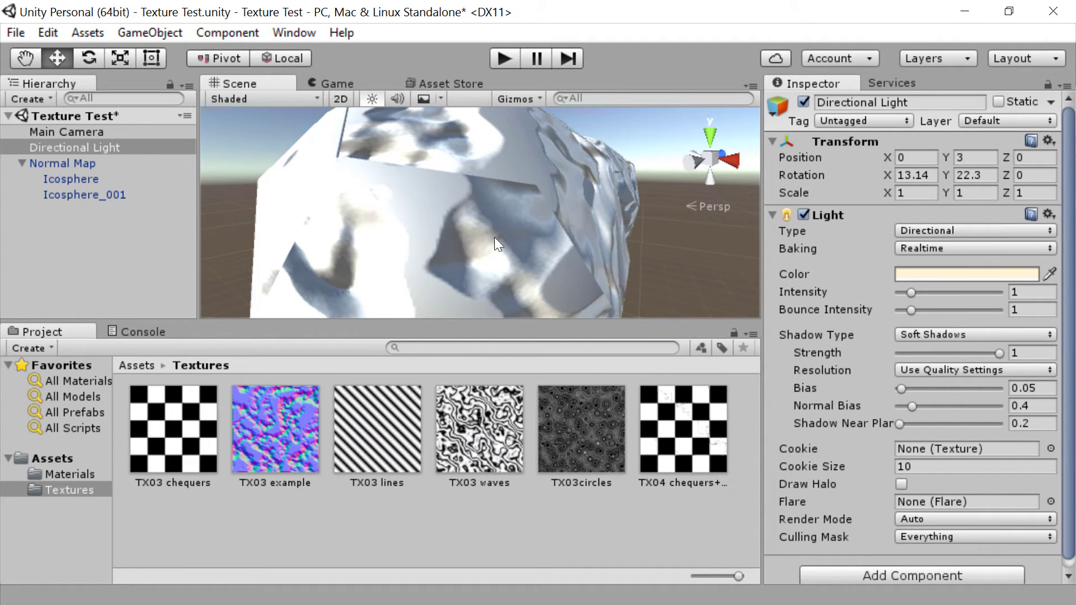
pyautogui.scroll(-5, 595, 275)
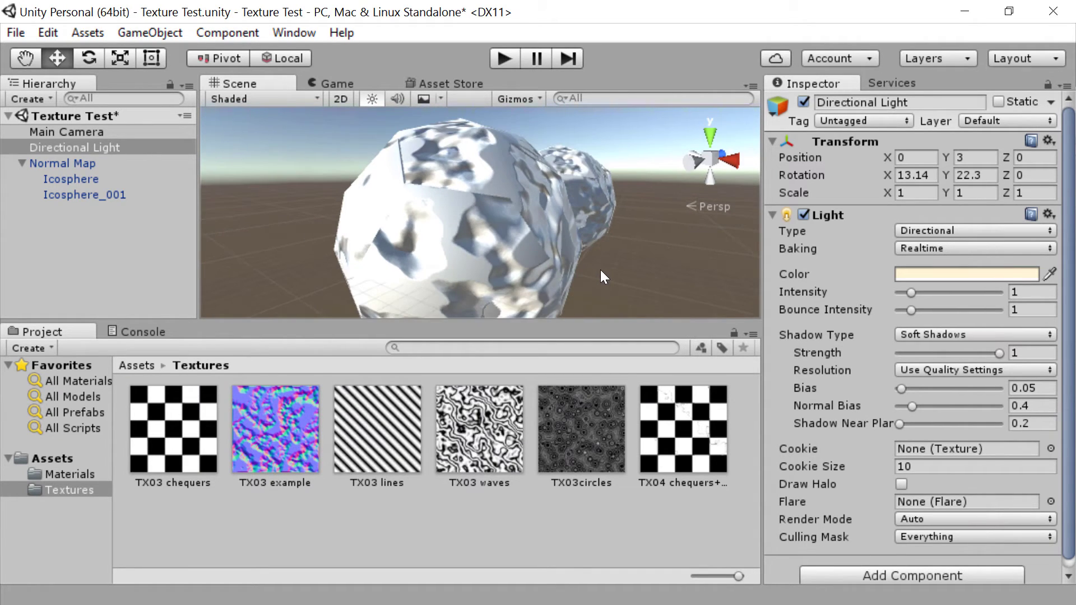
pyautogui.moveTo(630, 217)
pyautogui.mouseDown(button='middle')
pyautogui.moveTo(609, 217)
pyautogui.moveTo(634, 223)
pyautogui.mouseUp(button='middle')
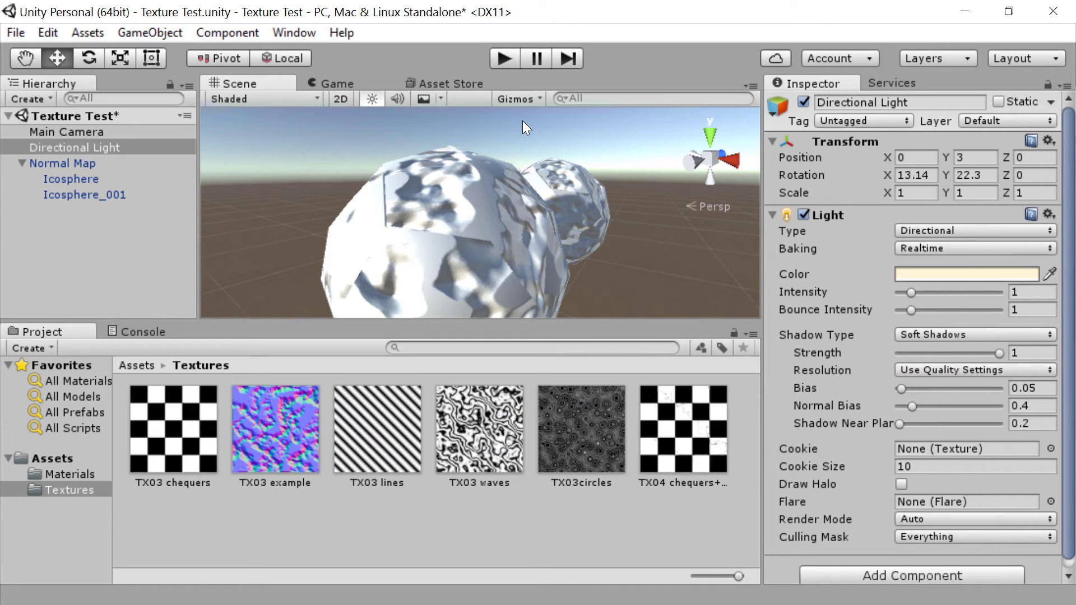
pyautogui.scroll(6, 523, 132)
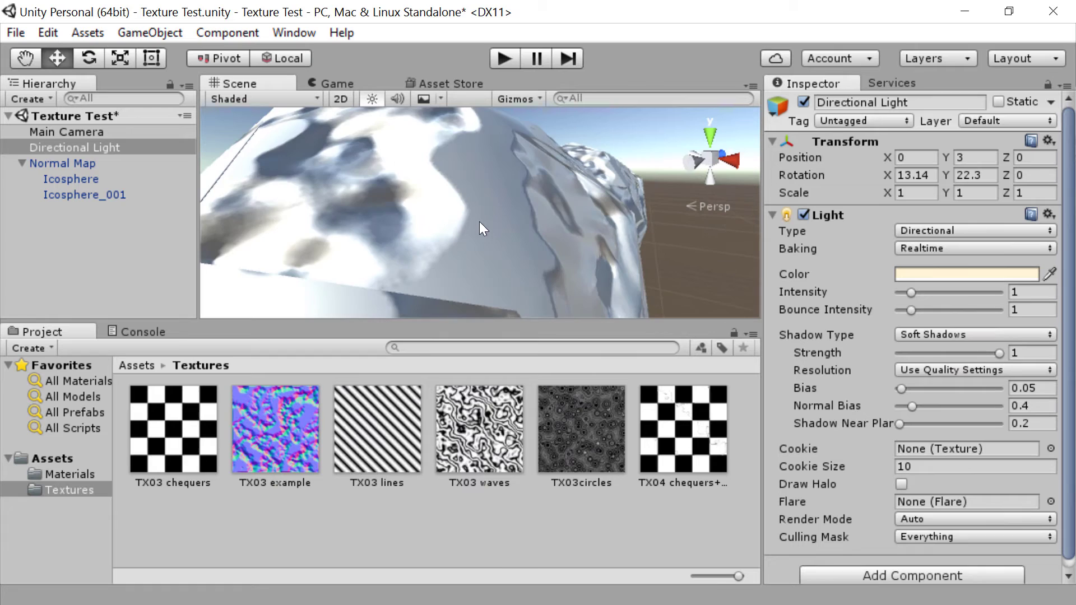
pyautogui.scroll(-3, 482, 224)
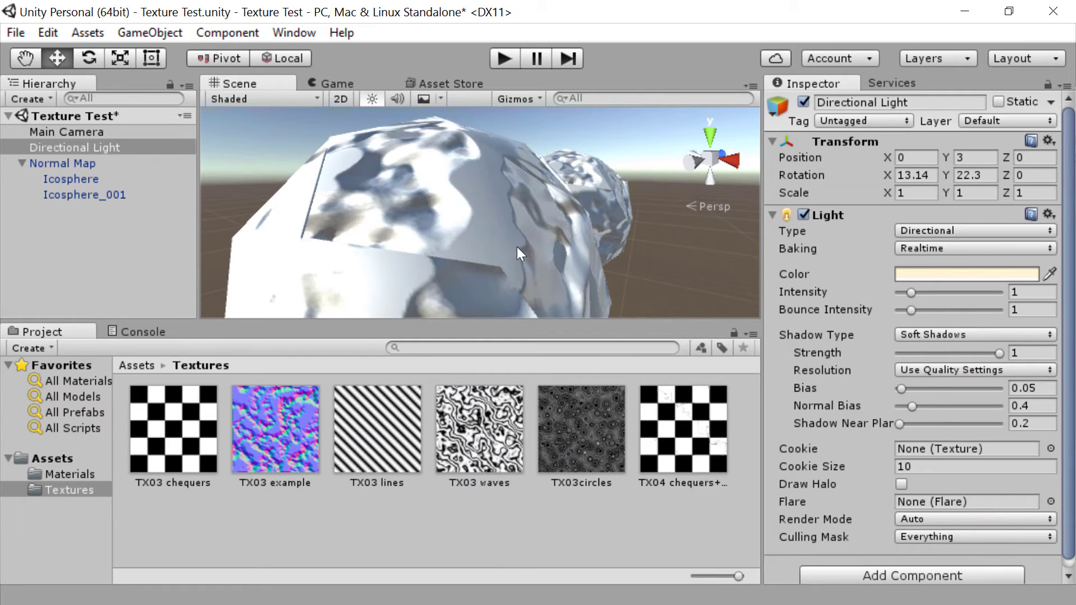
pyautogui.keyDown('alt'); pyautogui.moveTo(518, 248); pyautogui.dragTo(570, 200); pyautogui.keyUp('alt')
pyautogui.click(505, 241)
pyautogui.scroll(5, 544, 213)
pyautogui.scroll(-5, 544, 219)
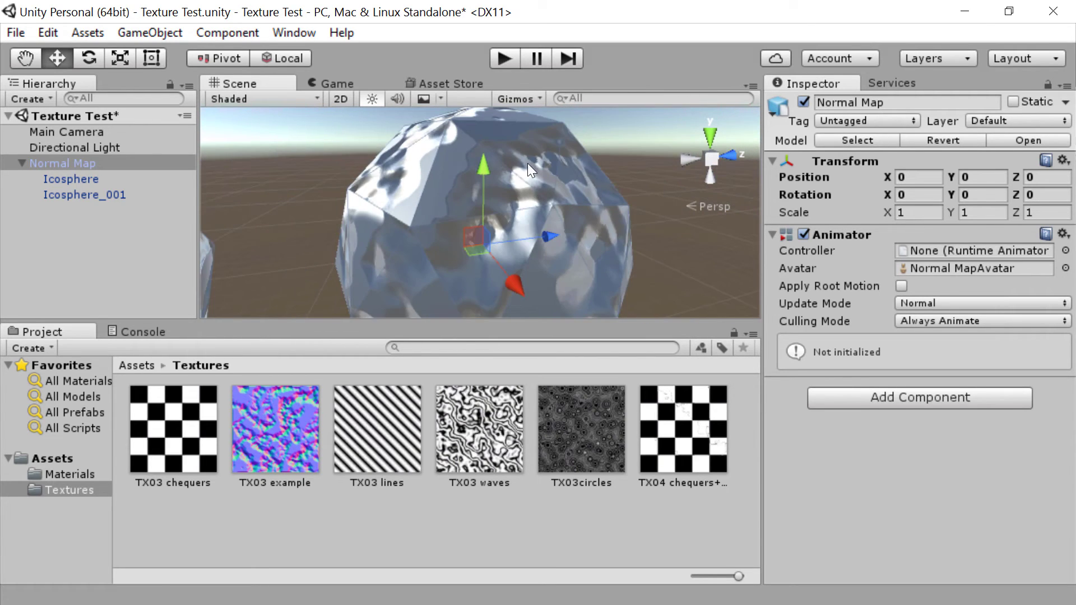
pyautogui.keyDown('alt'); pyautogui.moveTo(527, 163); pyautogui.dragTo(496, 224); pyautogui.keyUp('alt')
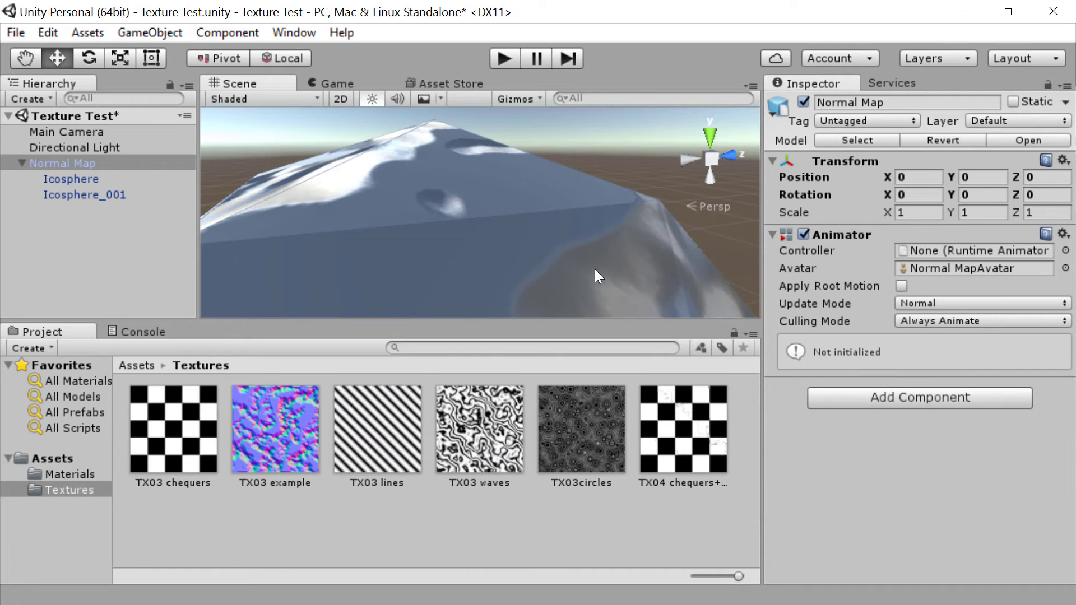
pyautogui.click(577, 240)
pyautogui.keyDown('alt'); pyautogui.moveTo(413, 269); pyautogui.dragTo(446, 231); pyautogui.keyUp('alt')
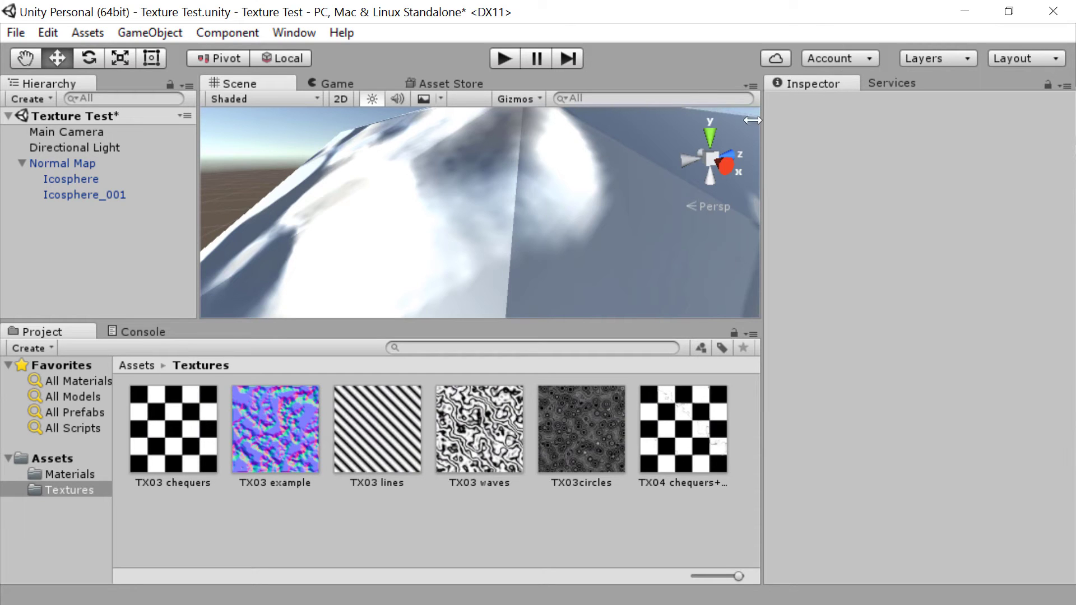
# Rotate the Directional Light to about X 29.6, Y -26.7, checking the icosphere's new lighting.
pyautogui.click(62, 163)
pyautogui.click(89, 148)
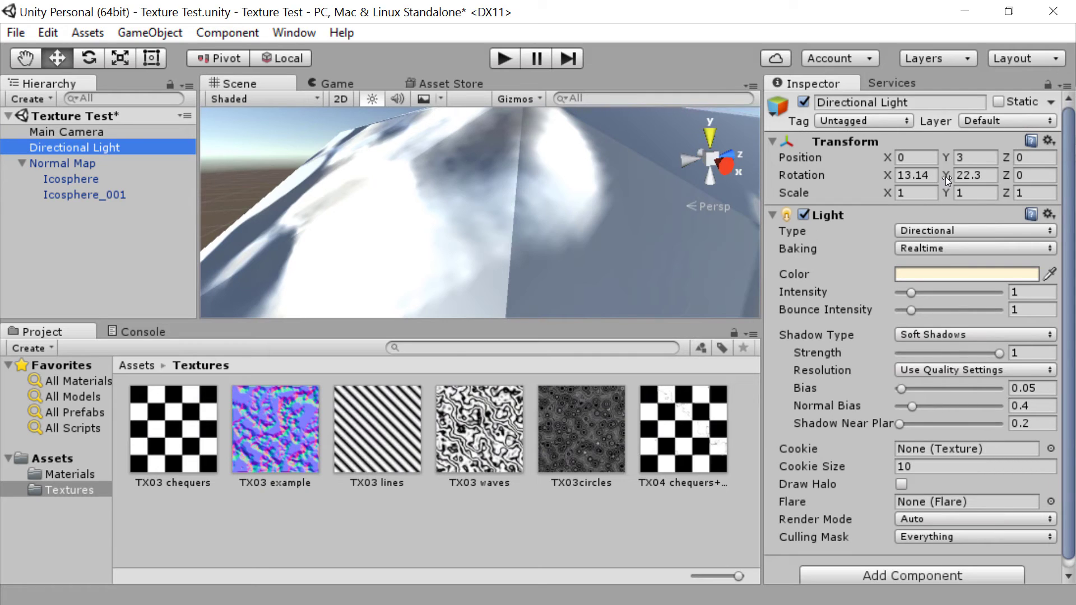
pyautogui.moveTo(946, 177)
pyautogui.mouseDown()
pyautogui.moveTo(981, 176)
pyautogui.moveTo(188, 213)
pyautogui.moveTo(834, 240)
pyautogui.moveTo(328, 220)
pyautogui.moveTo(472, 221)
pyautogui.moveTo(529, 211)
pyautogui.moveTo(546, 182)
pyautogui.moveTo(846, 148)
pyautogui.moveTo(526, 184)
pyautogui.moveTo(250, 181)
pyautogui.moveTo(741, 247)
pyautogui.moveTo(636, 203)
pyautogui.moveTo(311, 211)
pyautogui.moveTo(961, 201)
pyautogui.moveTo(126, 230)
pyautogui.moveTo(665, 219)
pyautogui.moveTo(351, 233)
pyautogui.moveTo(220, 254)
pyautogui.moveTo(256, 153)
pyautogui.moveTo(243, 174)
pyautogui.moveTo(315, 116)
pyautogui.mouseUp()
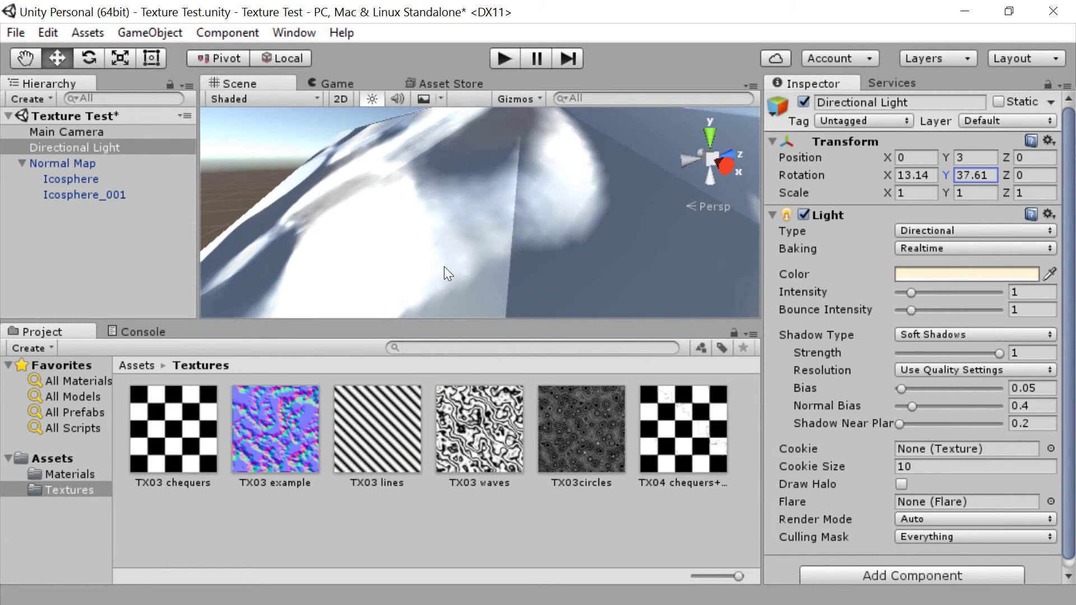
pyautogui.keyDown('alt'); pyautogui.moveTo(444, 267); pyautogui.dragTo(488, 166); pyautogui.keyUp('alt')
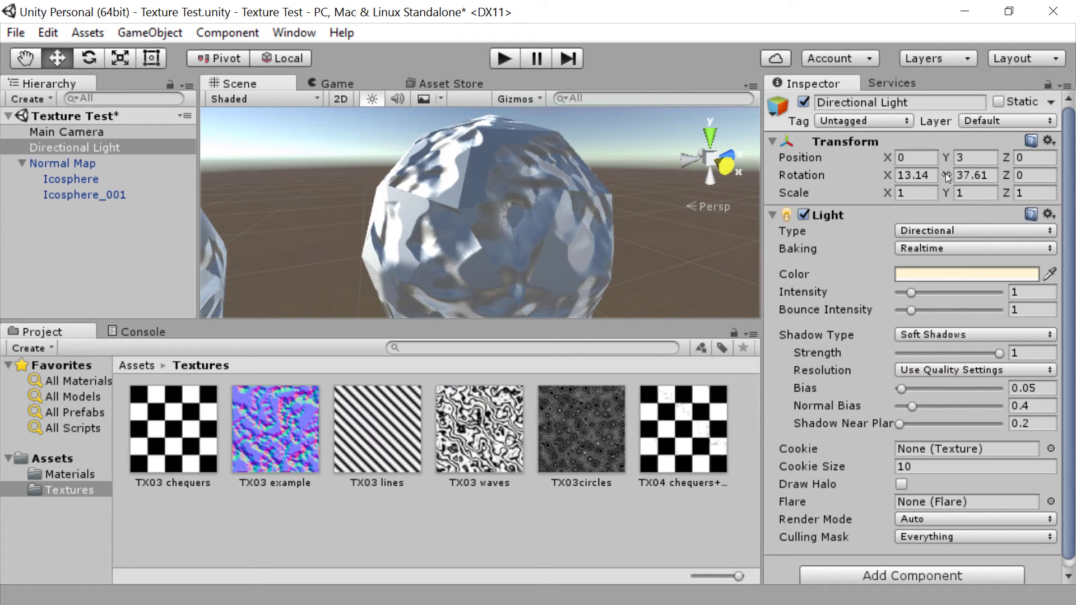
pyautogui.moveTo(946, 173); pyautogui.dragTo(509, 184)
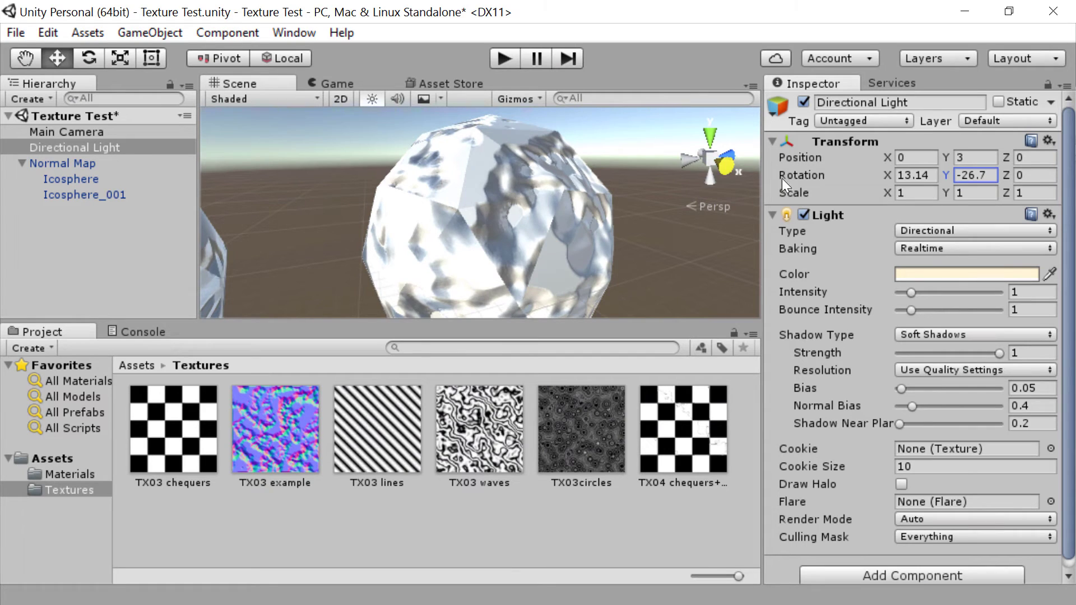
pyautogui.moveTo(887, 175); pyautogui.dragTo(973, 171)
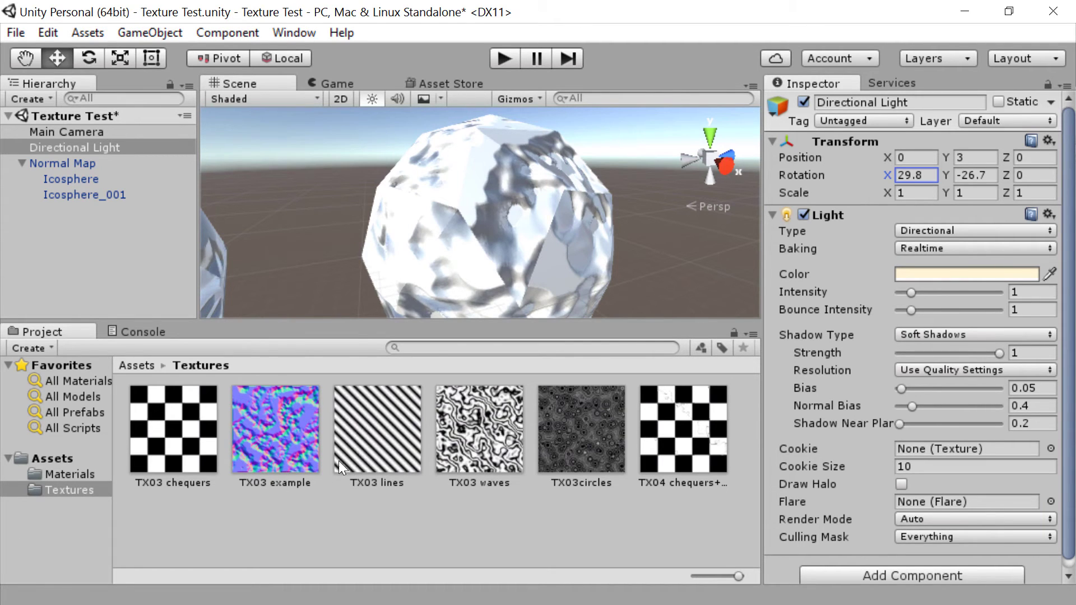
# Select TX03 example and briefly inspect its original greyscale file in Explorer.
pyautogui.click(297, 432)
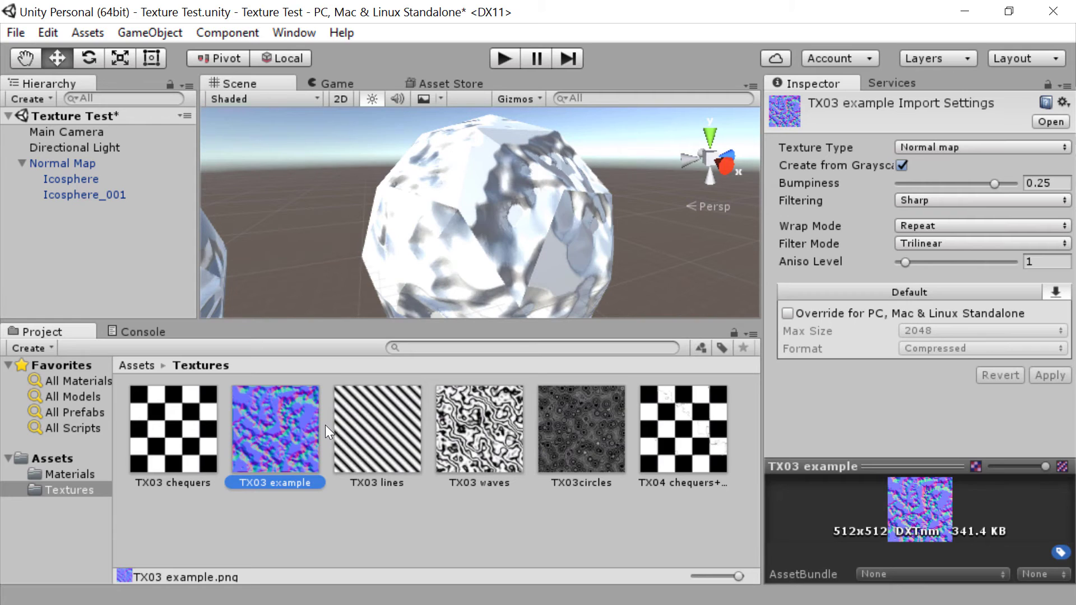
pyautogui.rightClick(280, 437)
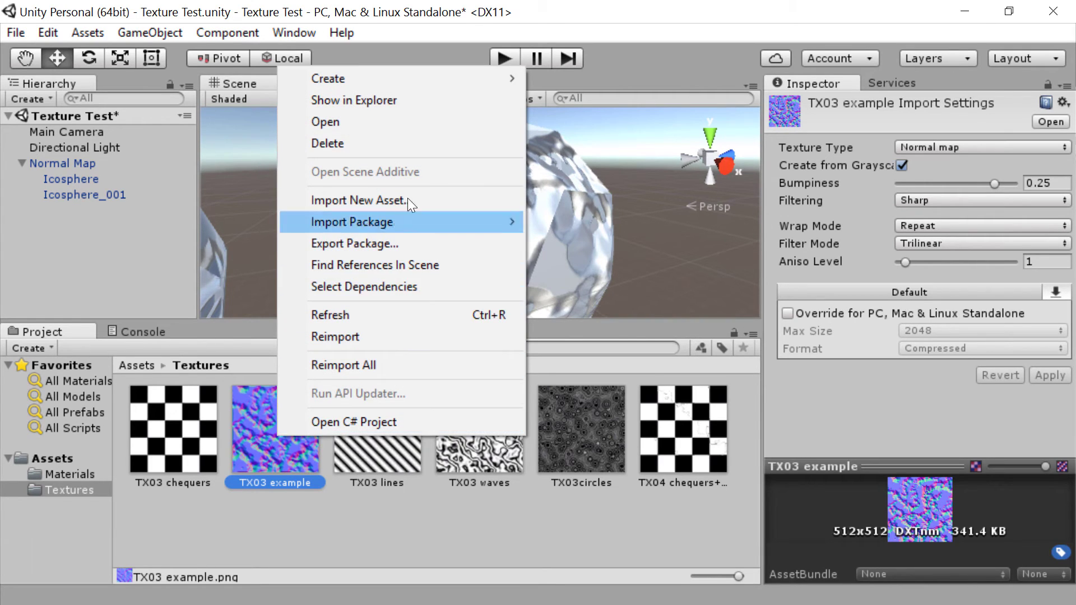
pyautogui.click(399, 99)
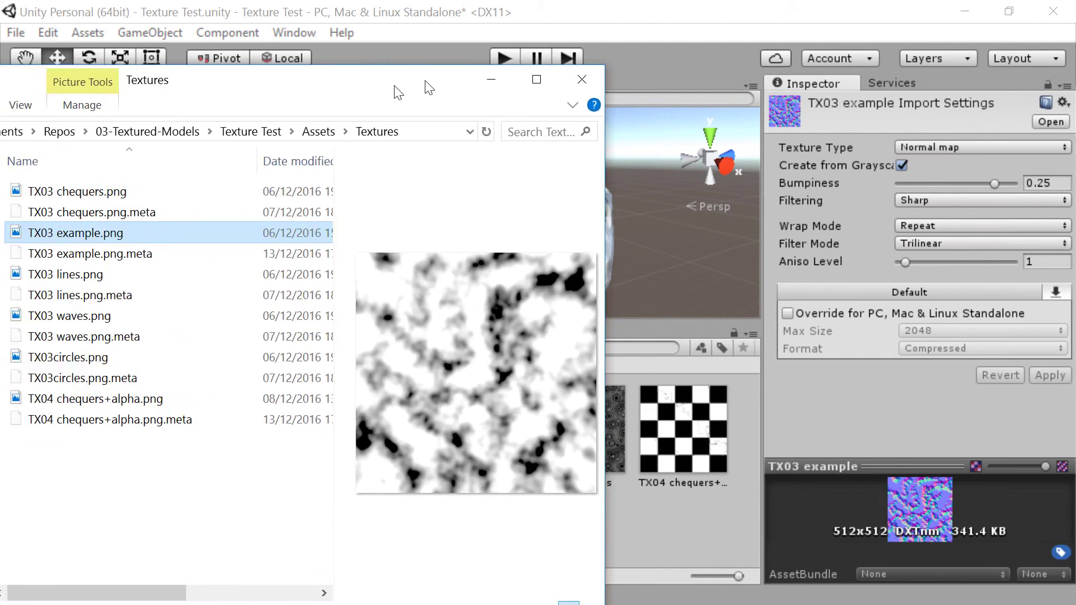
pyautogui.moveTo(427, 88); pyautogui.dragTo(715, 56)
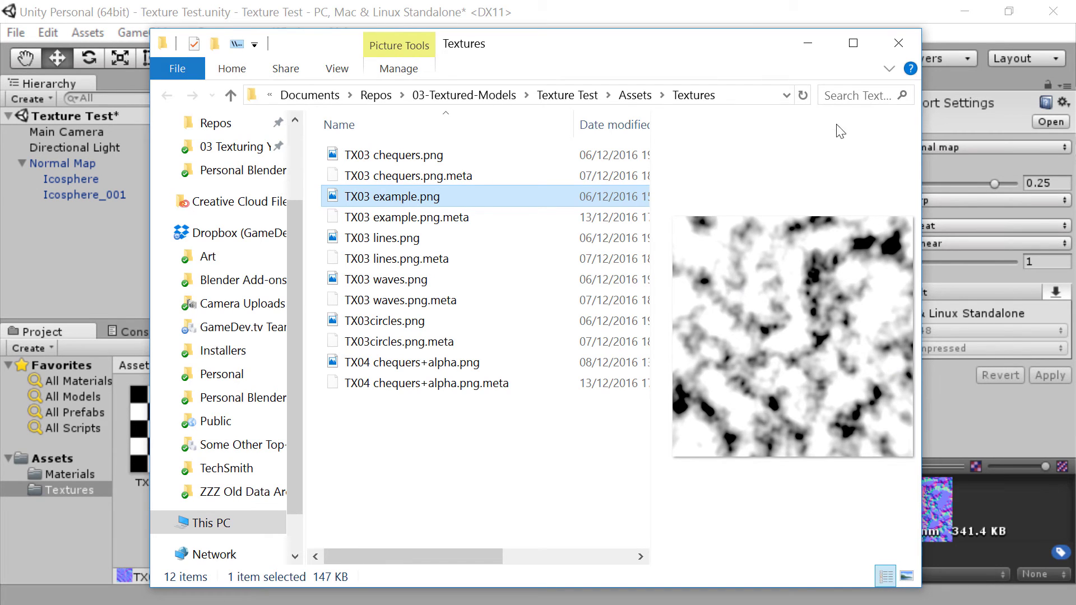
pyautogui.click(903, 40)
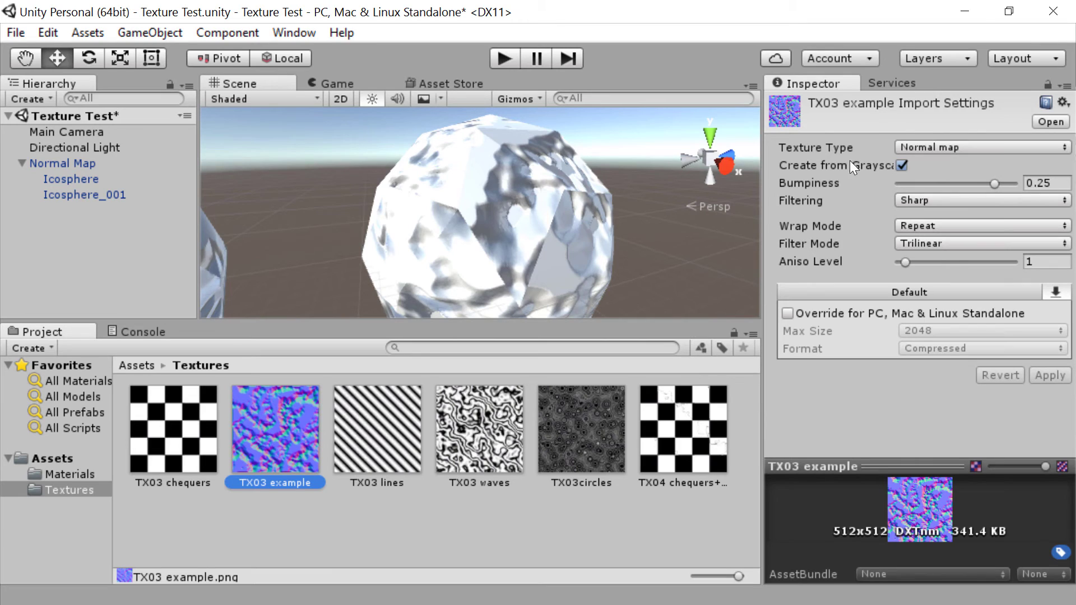
pyautogui.click(948, 150)
pyautogui.click(944, 168)
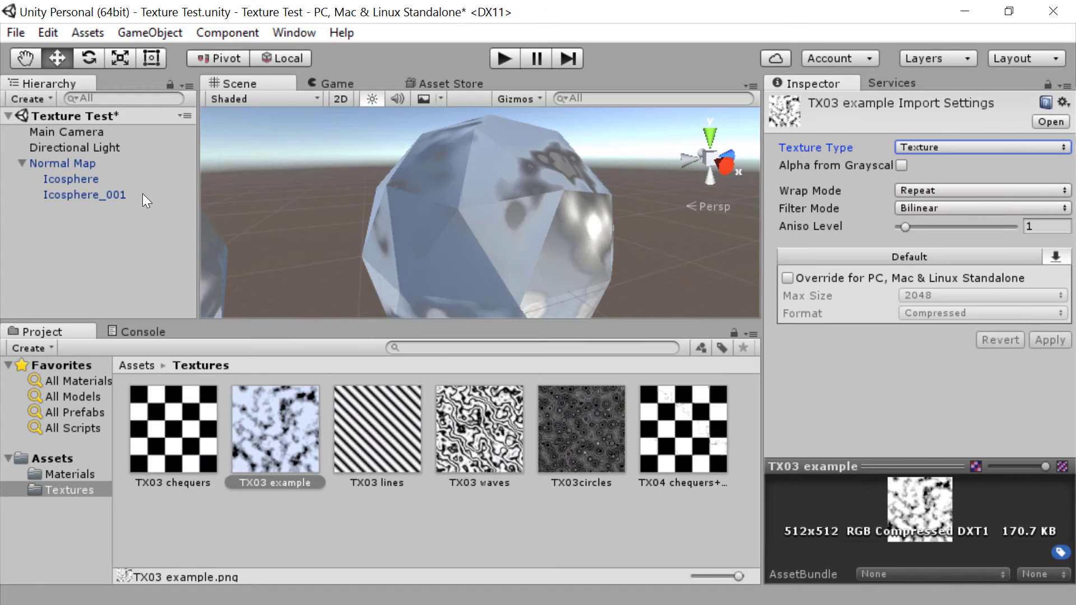
pyautogui.click(940, 145)
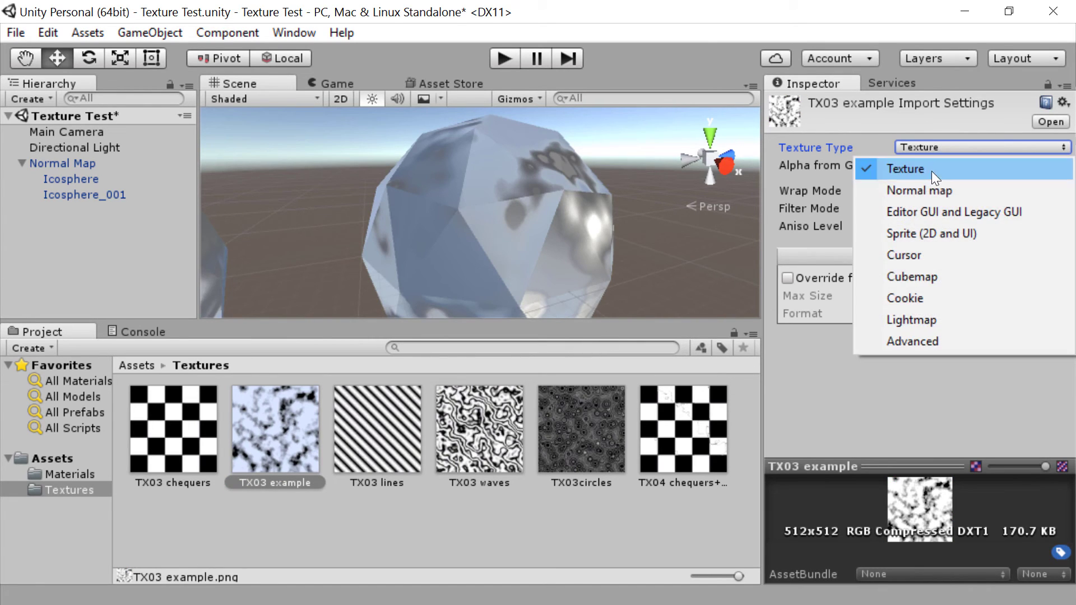
pyautogui.click(933, 190)
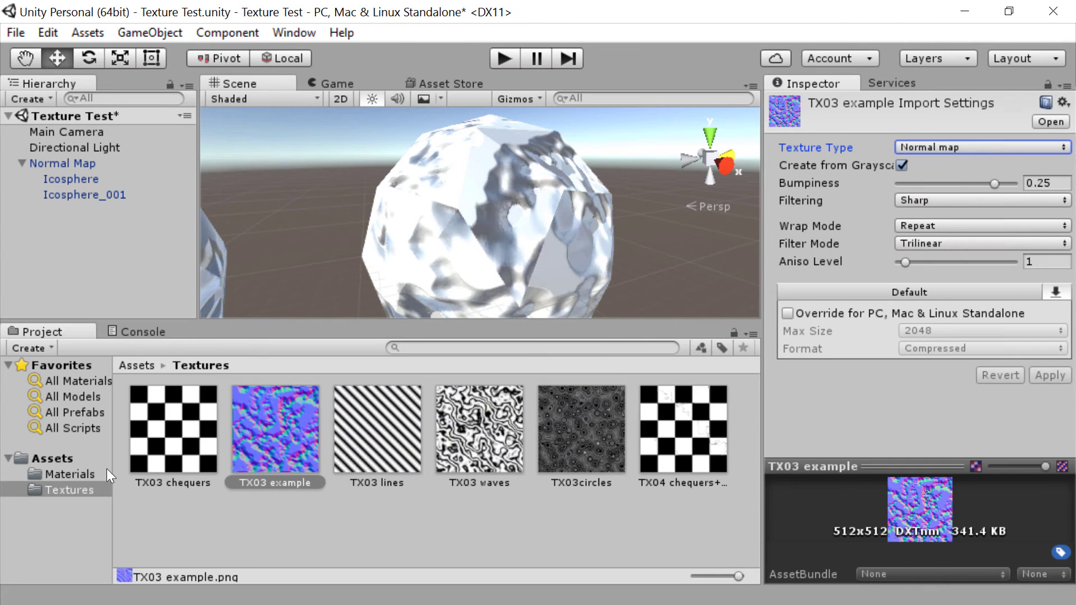
# Drop TX03 waves into the Normal Map material's Normal Map slot.
pyautogui.click(82, 473)
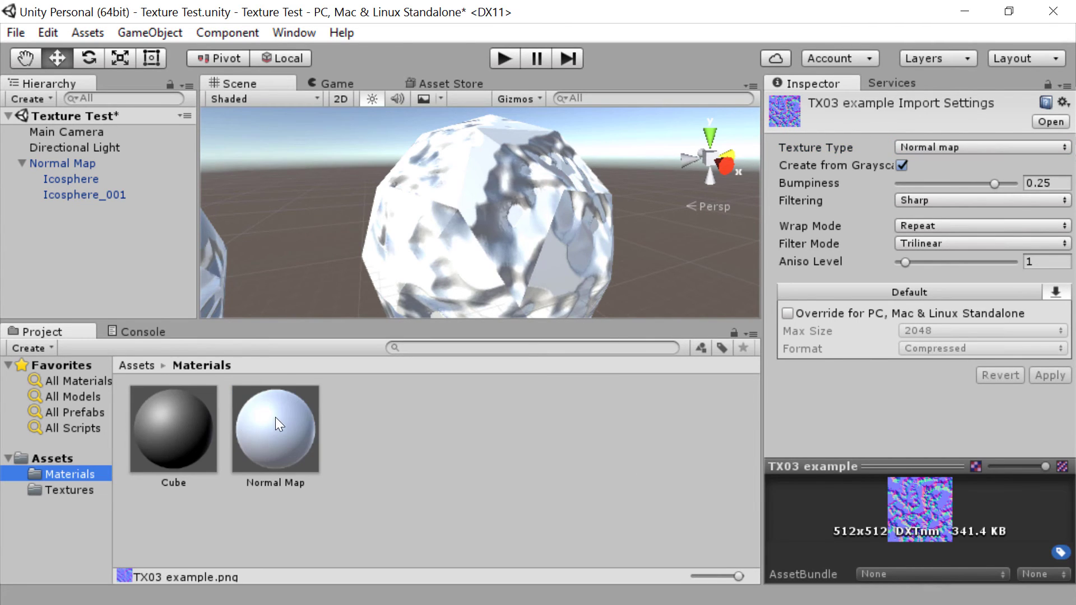
pyautogui.click(277, 425)
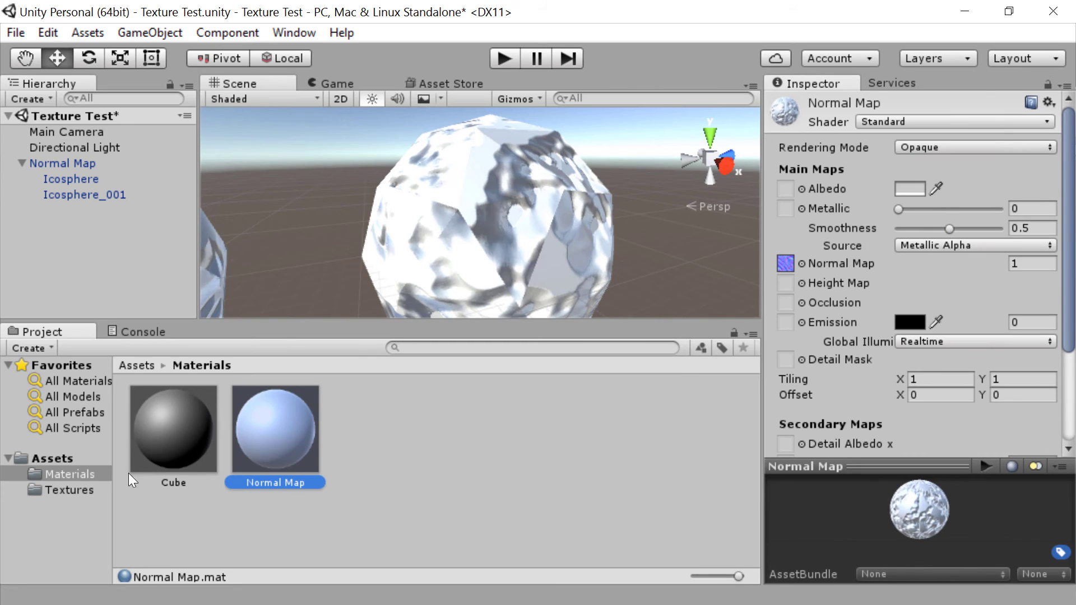
pyautogui.click(91, 489)
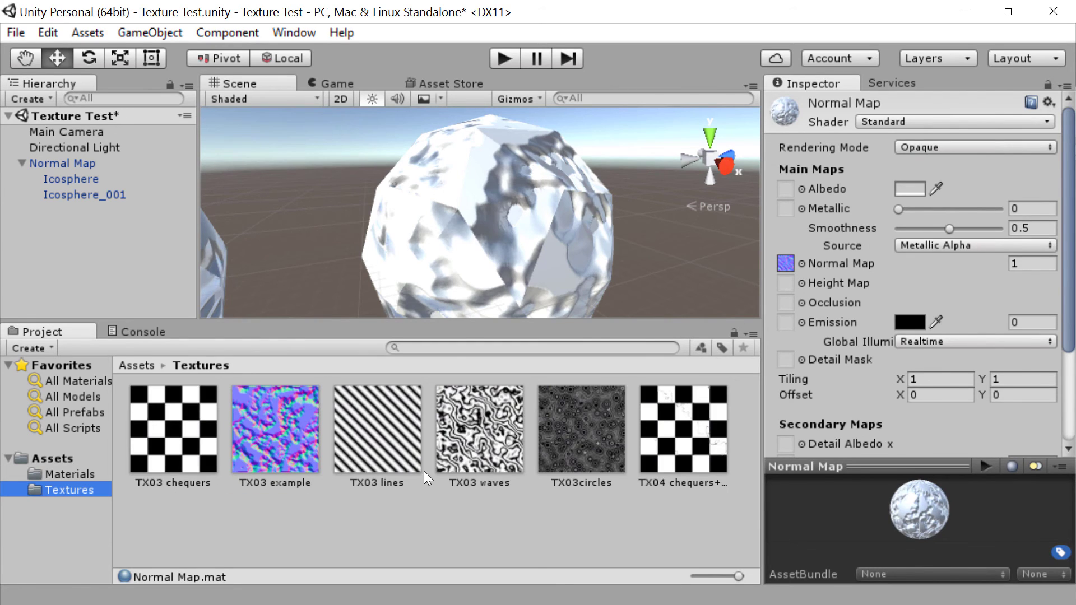
pyautogui.moveTo(503, 443); pyautogui.dragTo(786, 258)
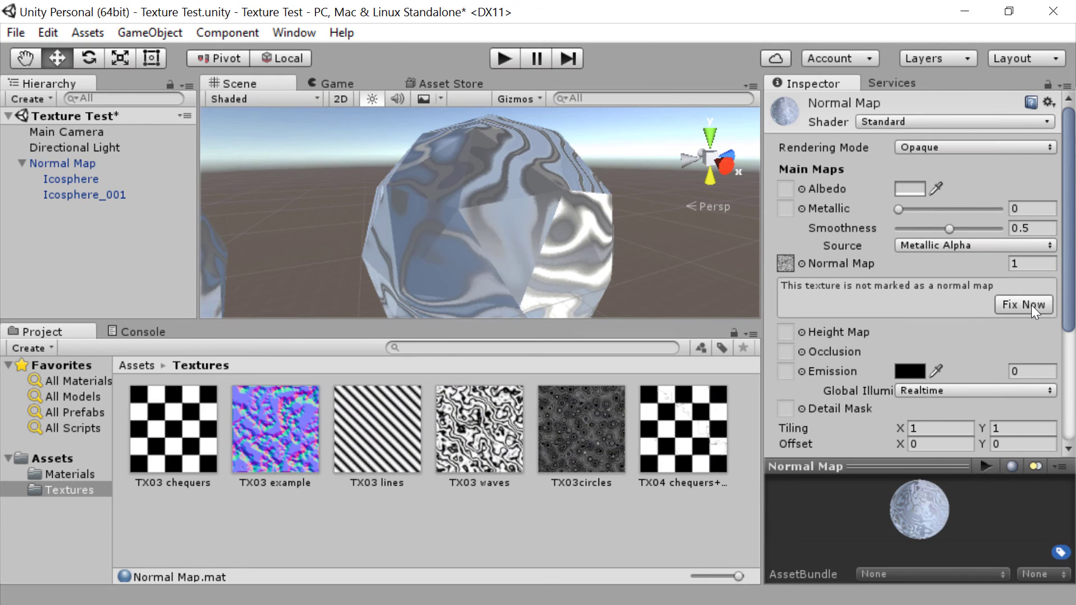
# Make TX03 waves a normal map, apply it at bumpiness 0.02, then raise bumpiness to 0.3.
pyautogui.click(512, 444)
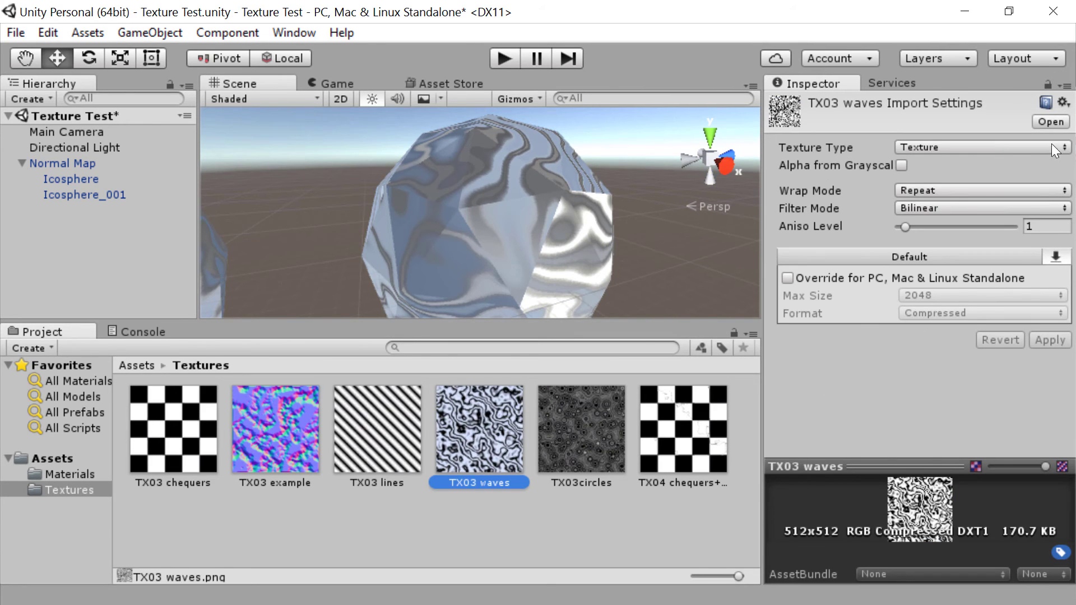
pyautogui.click(1006, 149)
pyautogui.click(964, 187)
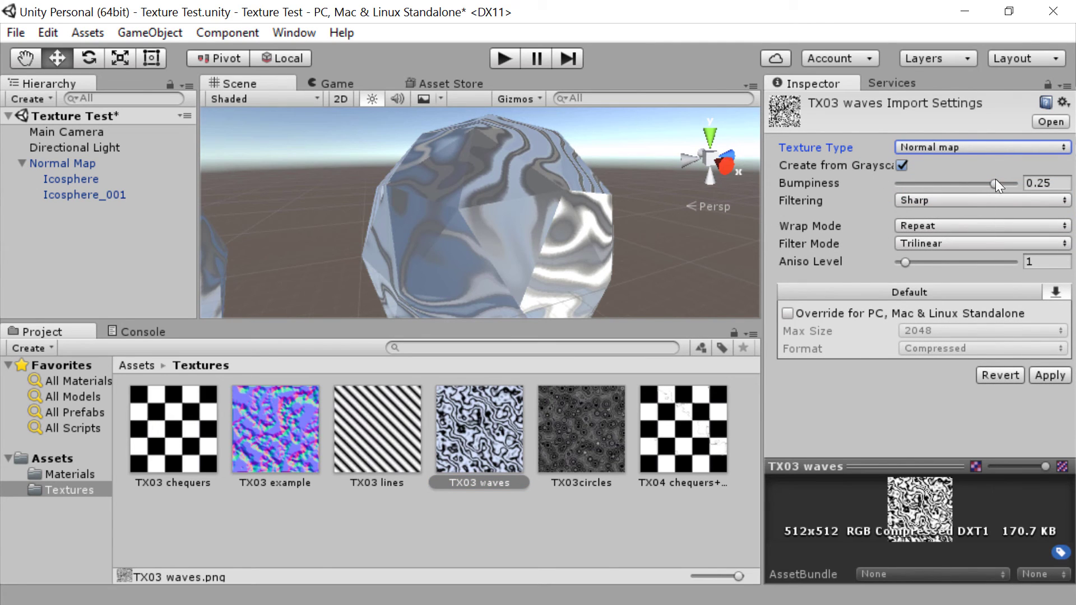
pyautogui.moveTo(996, 184); pyautogui.dragTo(980, 184)
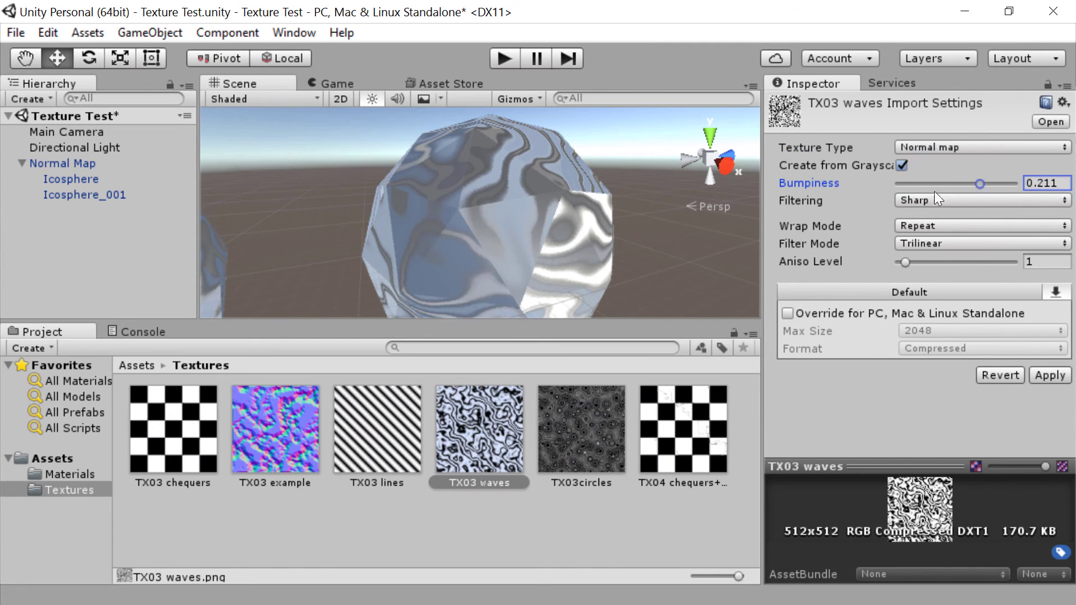
pyautogui.write('0.02')
pyautogui.click(1050, 375)
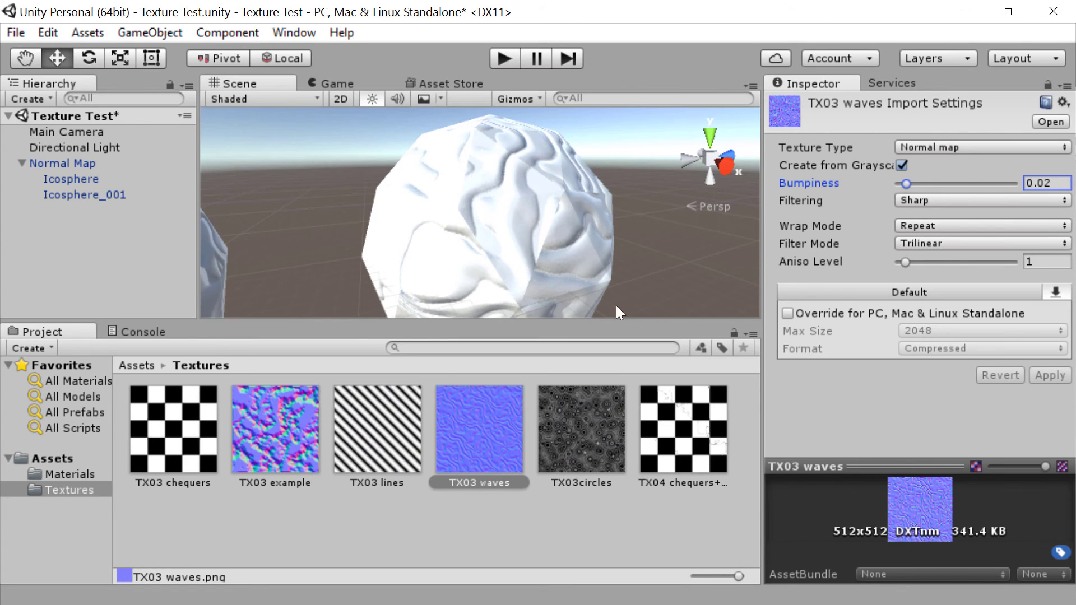
pyautogui.moveTo(904, 184); pyautogui.dragTo(965, 184)
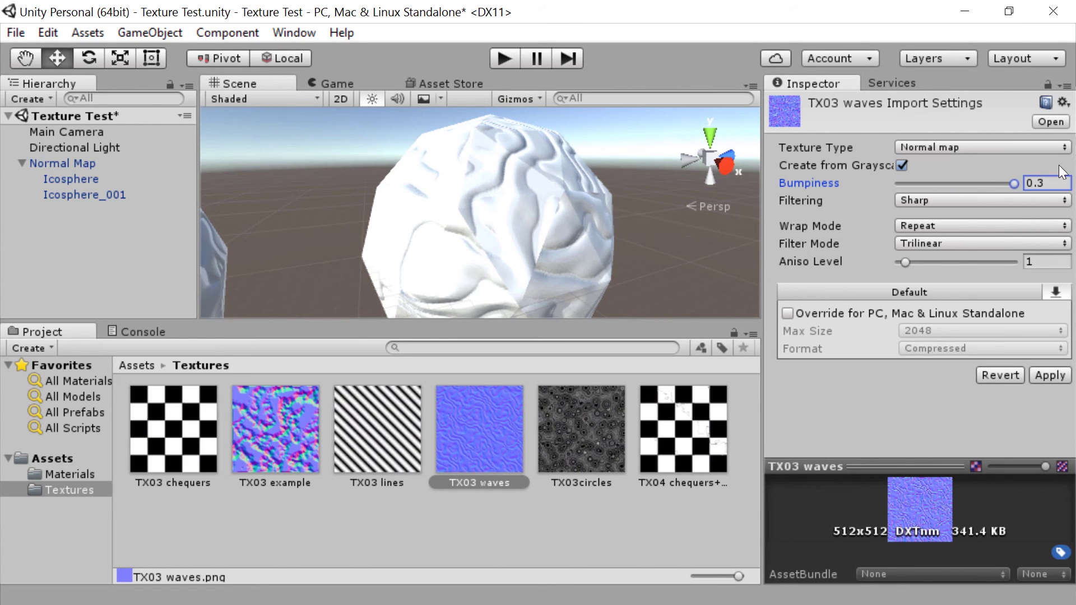
pyautogui.click(1050, 376)
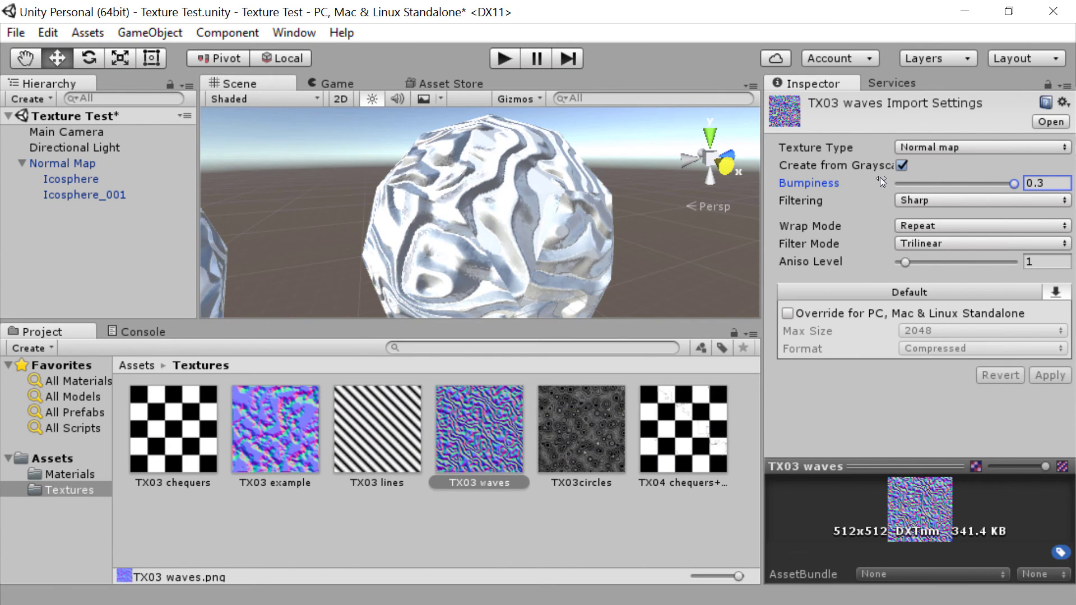
pyautogui.scroll(-5, 466, 254)
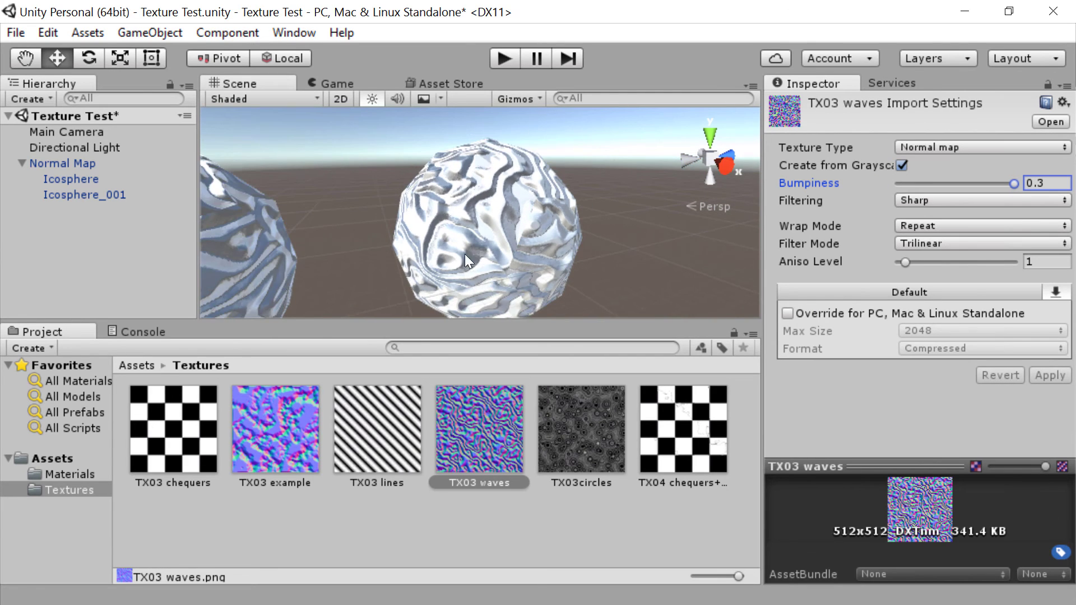
pyautogui.scroll(6, 343, 270)
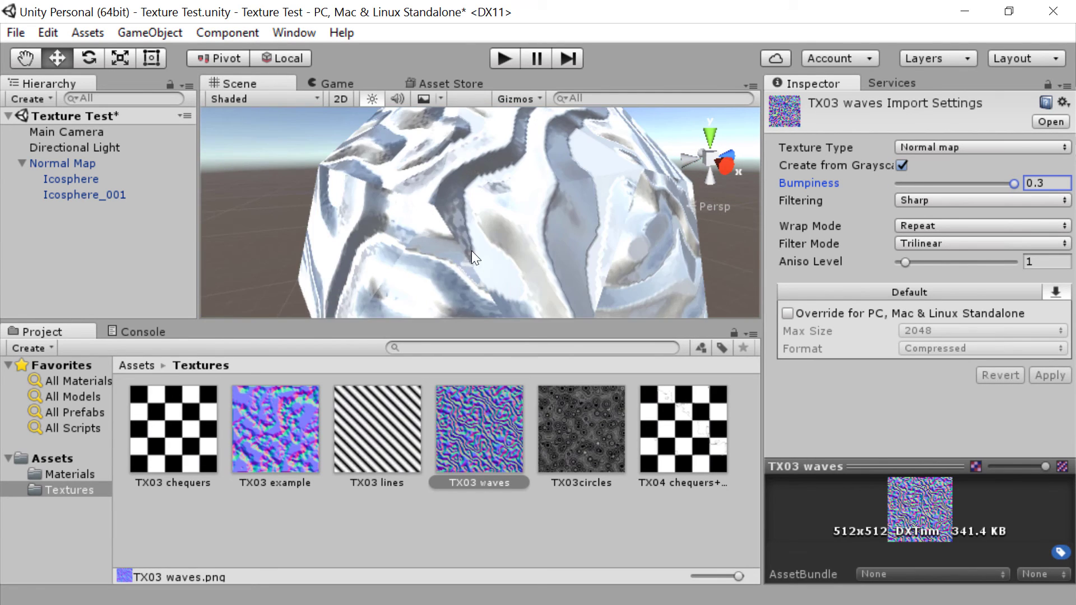
pyautogui.scroll(-2, 473, 251)
pyautogui.scroll(3, 475, 251)
pyautogui.scroll(-3, 550, 220)
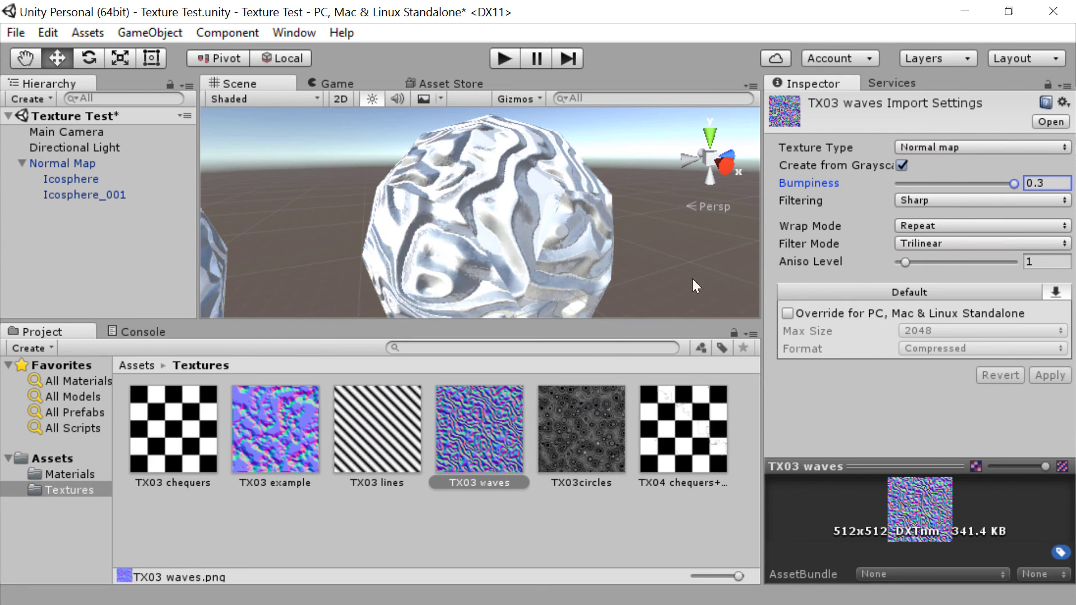
pyautogui.scroll(5, 513, 187)
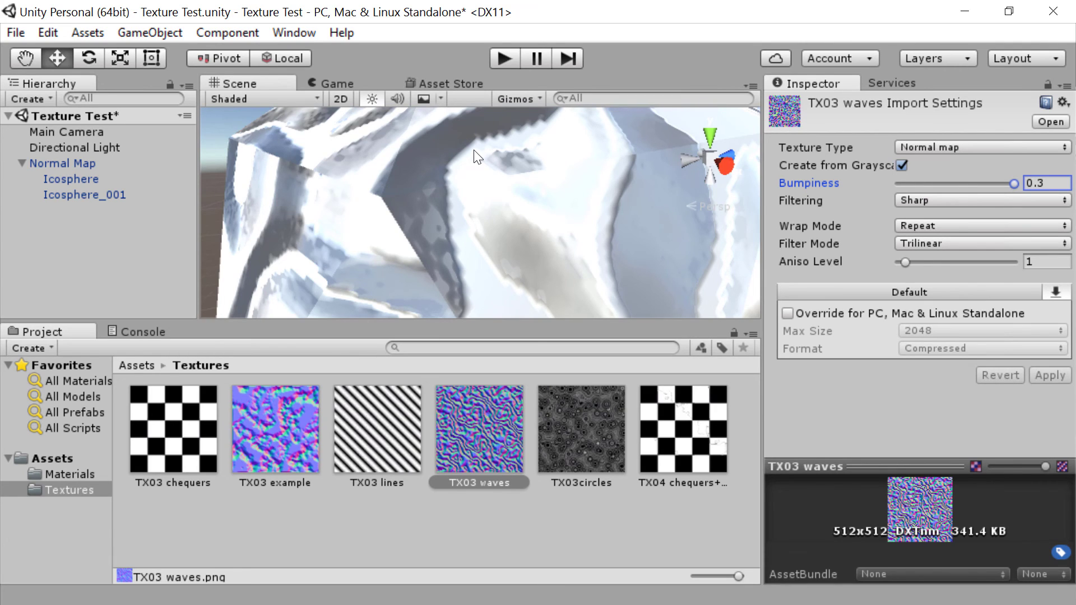
pyautogui.scroll(-5, 475, 157)
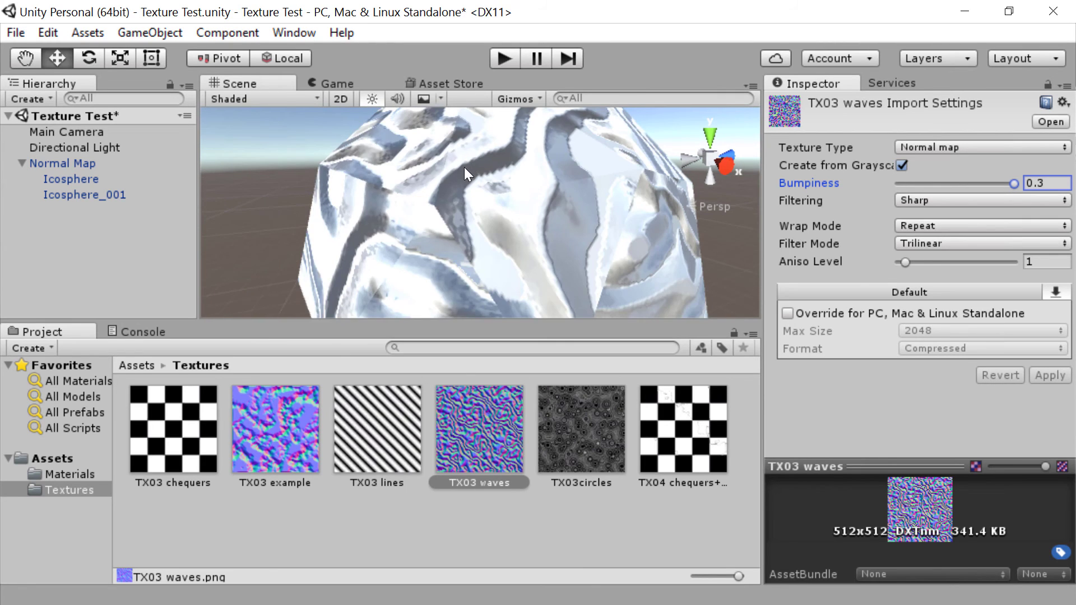
pyautogui.scroll(-2, 521, 245)
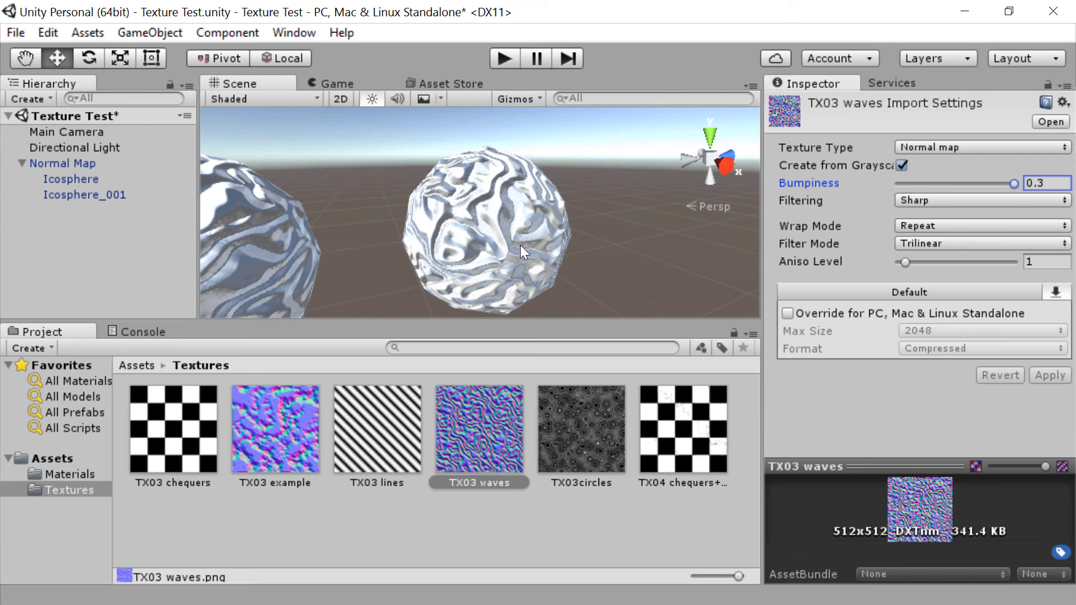
pyautogui.scroll(5, 520, 244)
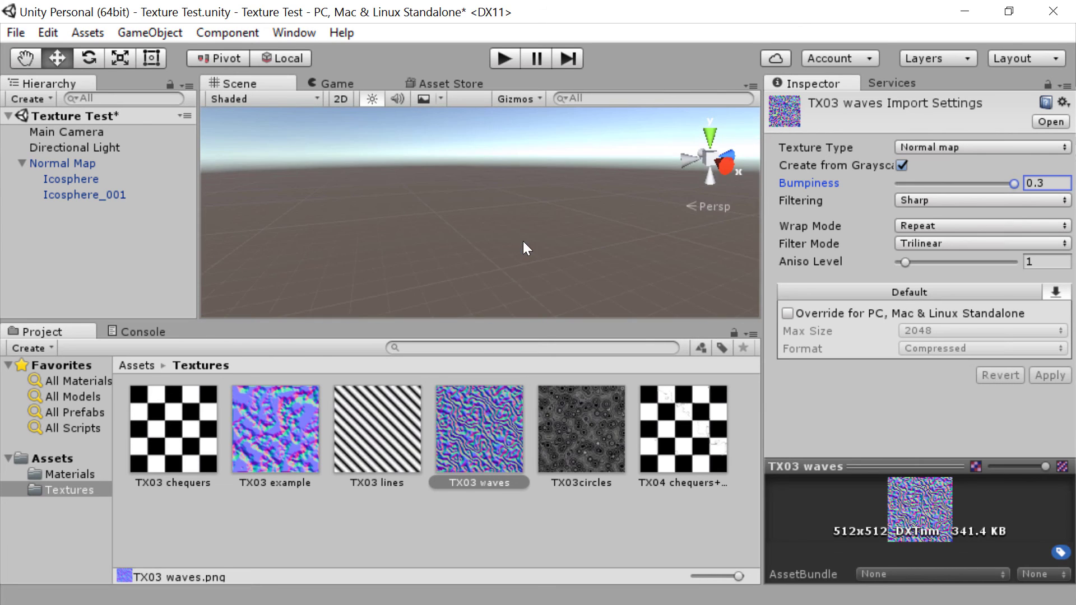
pyautogui.scroll(3, 517, 251)
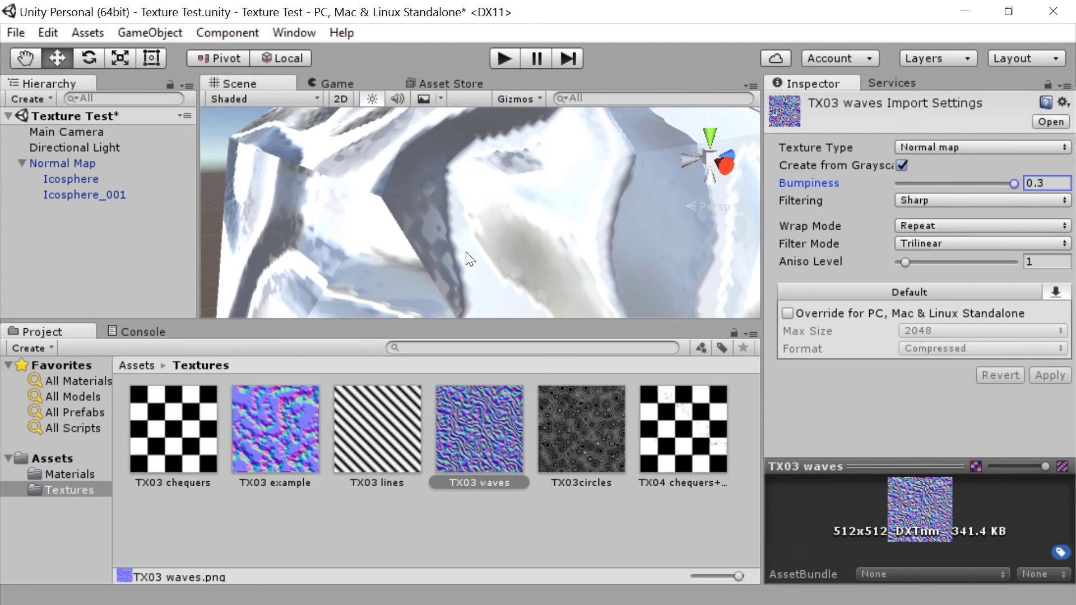
pyautogui.scroll(-3, 466, 251)
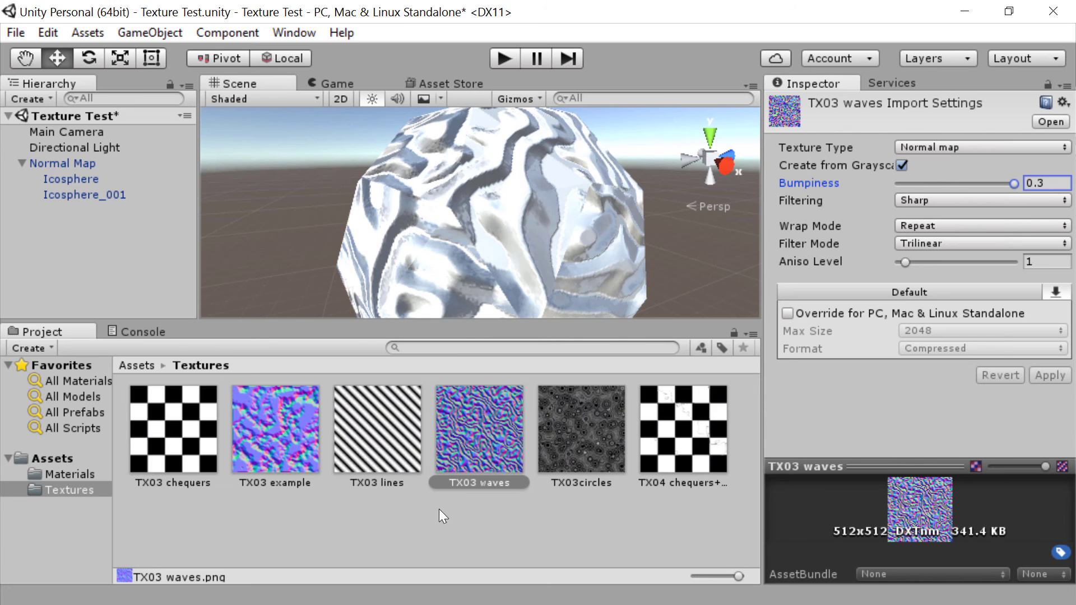
# Convert TX03 lines to a normal map with bumpiness 0.133 and apply.
pyautogui.click(385, 435)
pyautogui.click(994, 144)
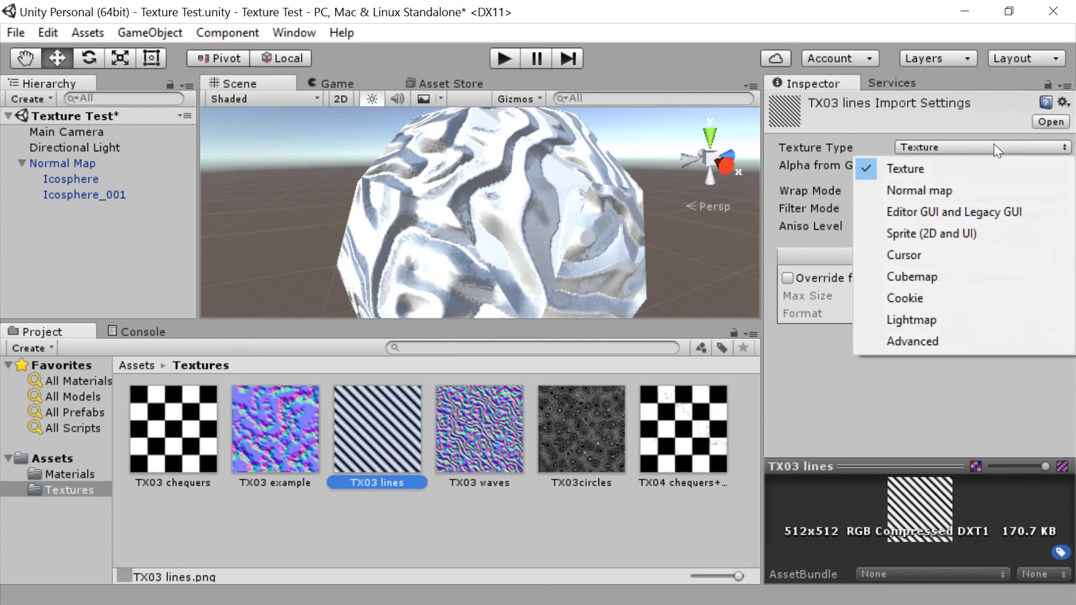
pyautogui.click(919, 191)
pyautogui.moveTo(947, 181); pyautogui.dragTo(949, 181)
pyautogui.press('Return')
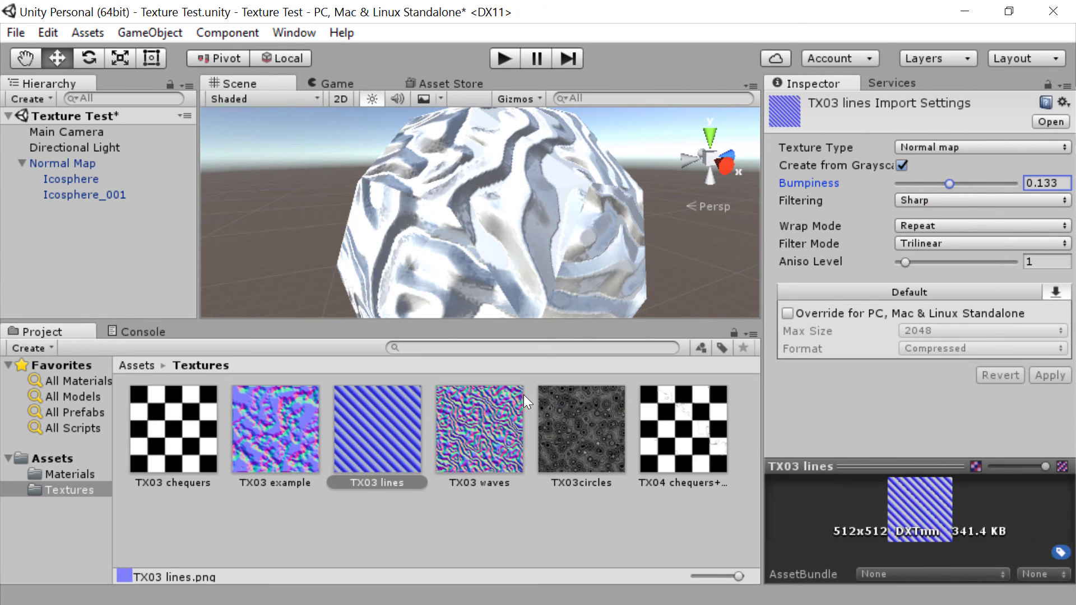
# Convert TX03circles to a normal map and apply.
pyautogui.click(581, 429)
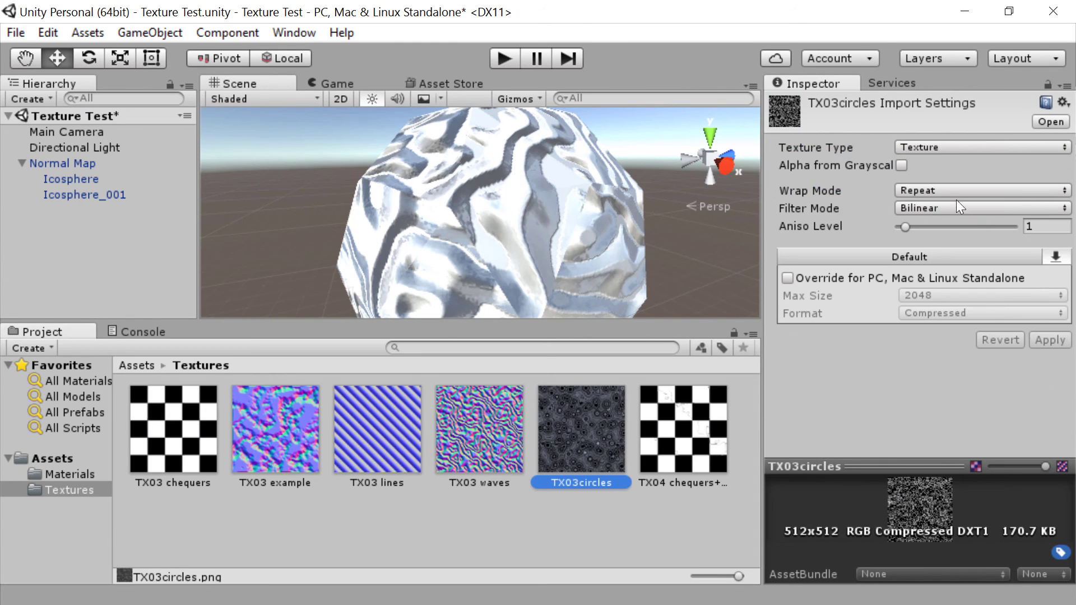
pyautogui.click(953, 146)
pyautogui.click(937, 187)
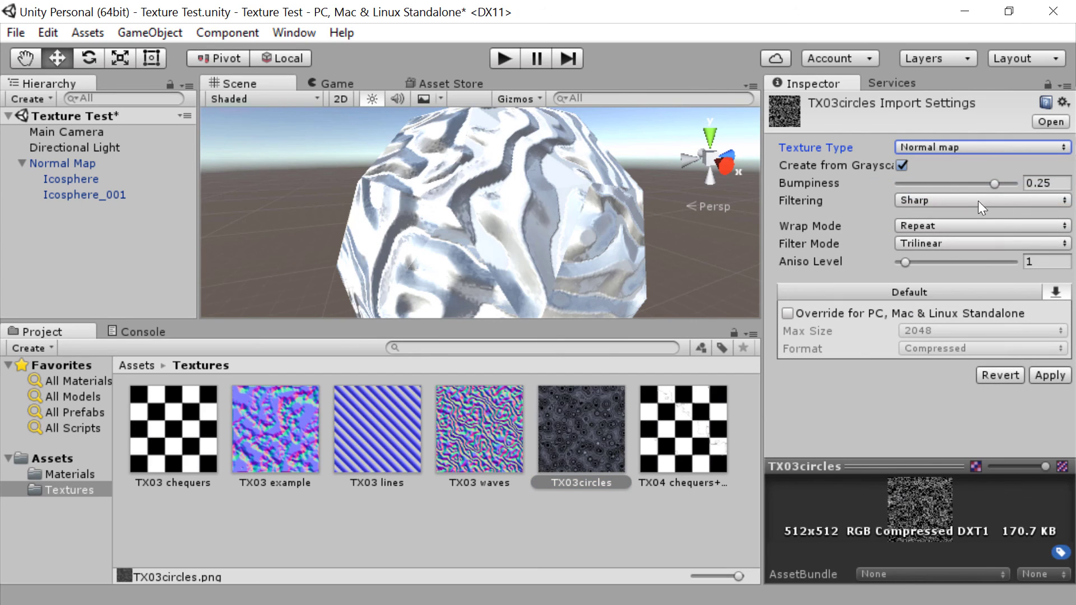
pyautogui.press('Return')
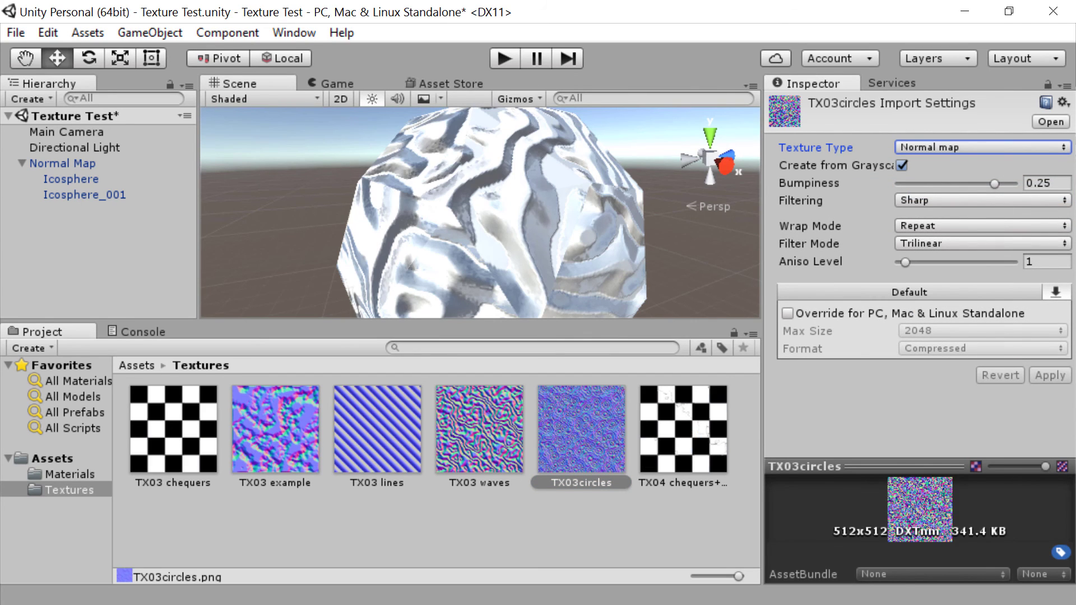
# Convert TX04 chequers+alpha to a normal map and apply.
pyautogui.press('Right')
pyautogui.click(953, 147)
pyautogui.click(937, 187)
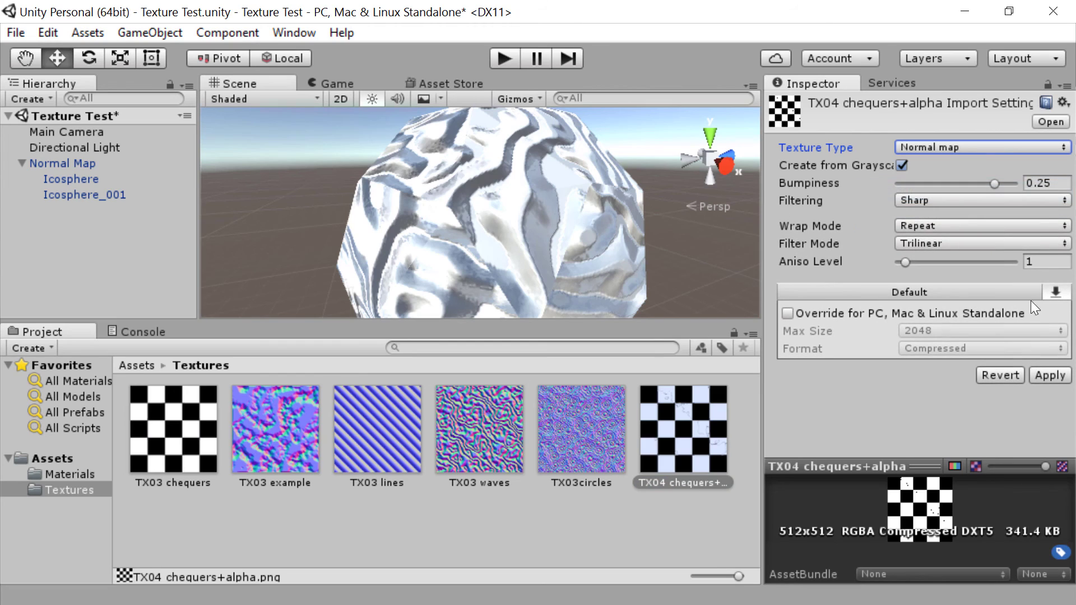
pyautogui.click(1051, 376)
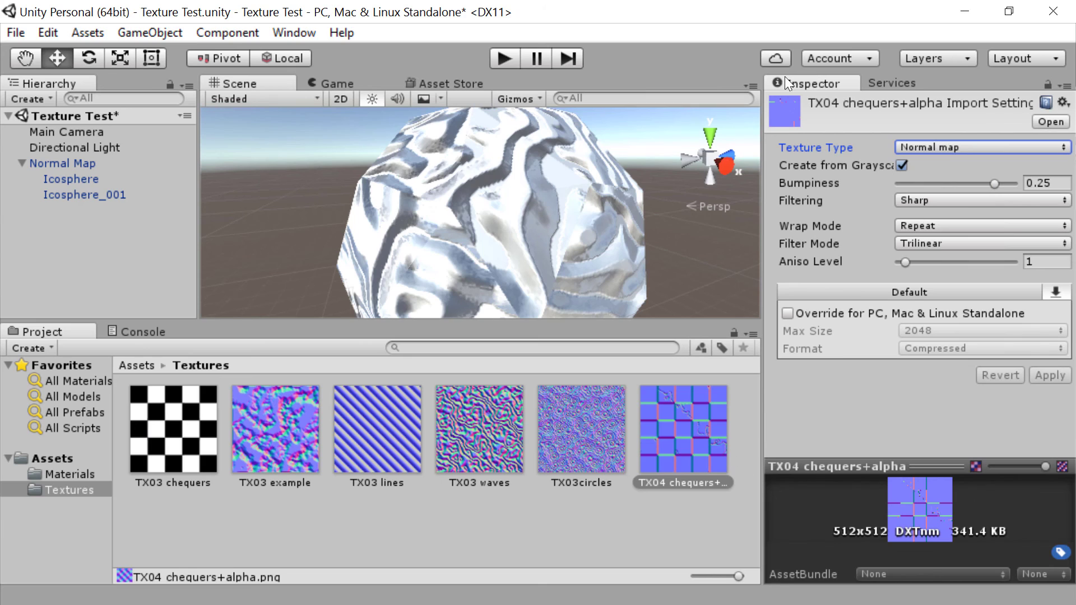
# Select the Normal Map material and assign TX03 lines as its normal map.
pyautogui.click(72, 474)
pyautogui.click(258, 445)
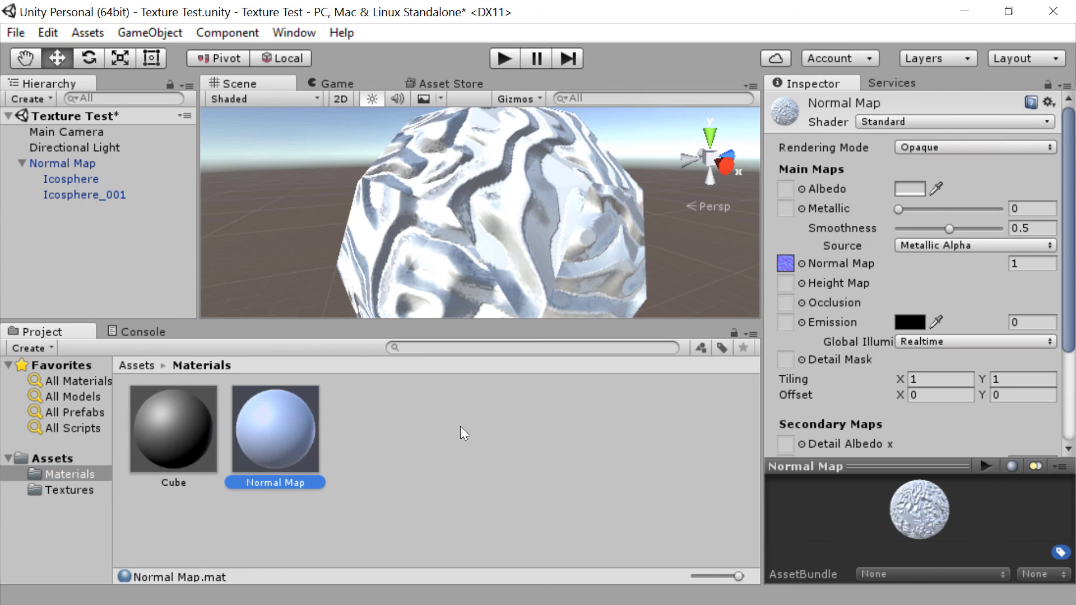
pyautogui.click(53, 477)
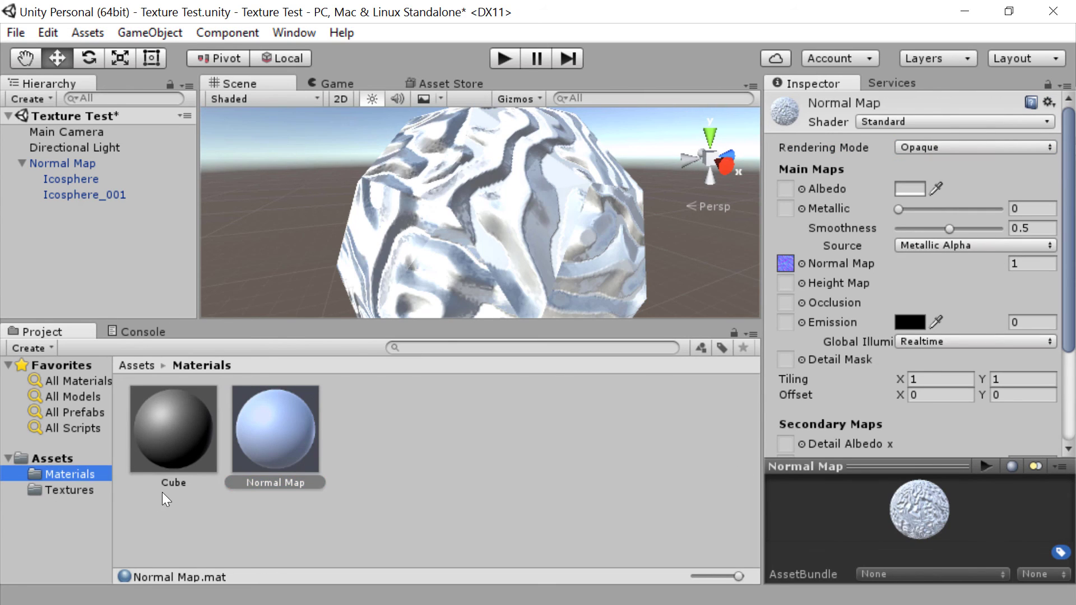
pyautogui.click(89, 490)
pyautogui.moveTo(387, 457); pyautogui.dragTo(785, 264)
# Swap the material's normal map to TX03 waves, then to TX03circles.
pyautogui.scroll(-2, 584, 234)
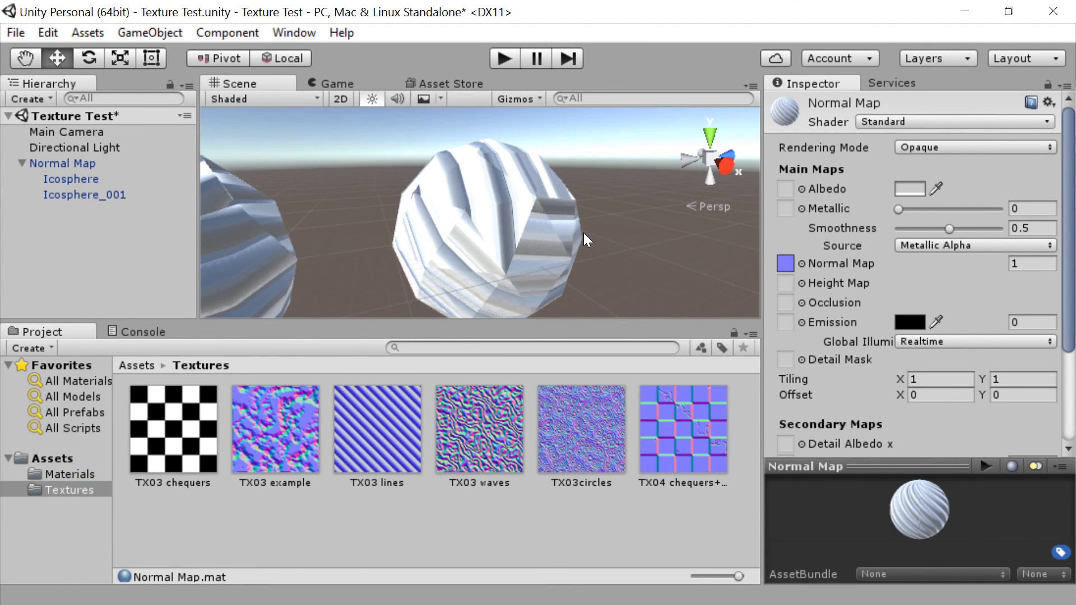
pyautogui.scroll(1, 584, 222)
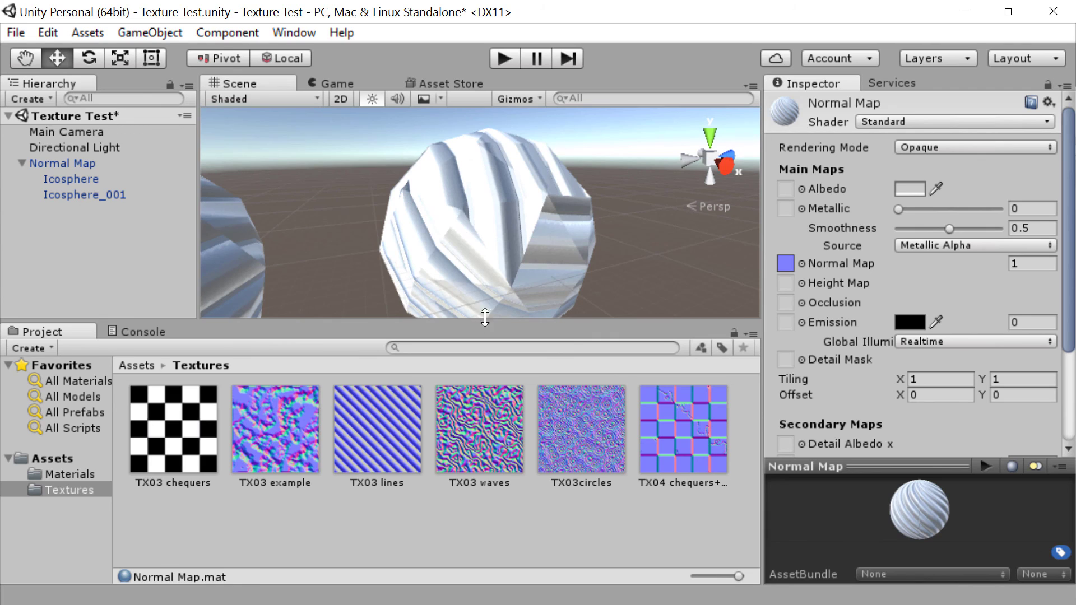
pyautogui.moveTo(456, 446); pyautogui.dragTo(786, 264)
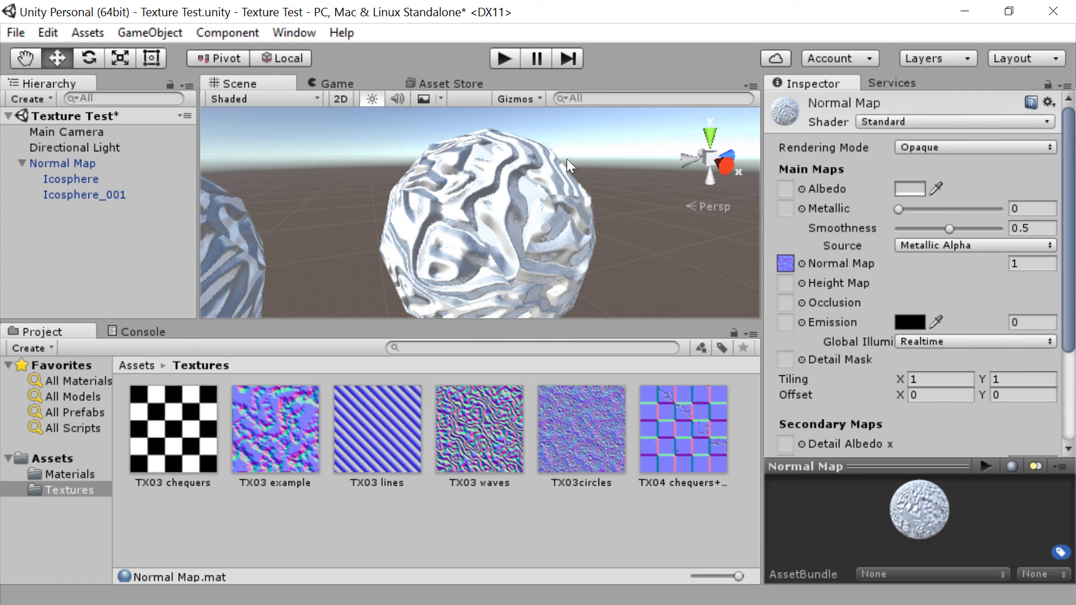
pyautogui.moveTo(571, 446); pyautogui.dragTo(792, 263)
pyautogui.scroll(5, 470, 161)
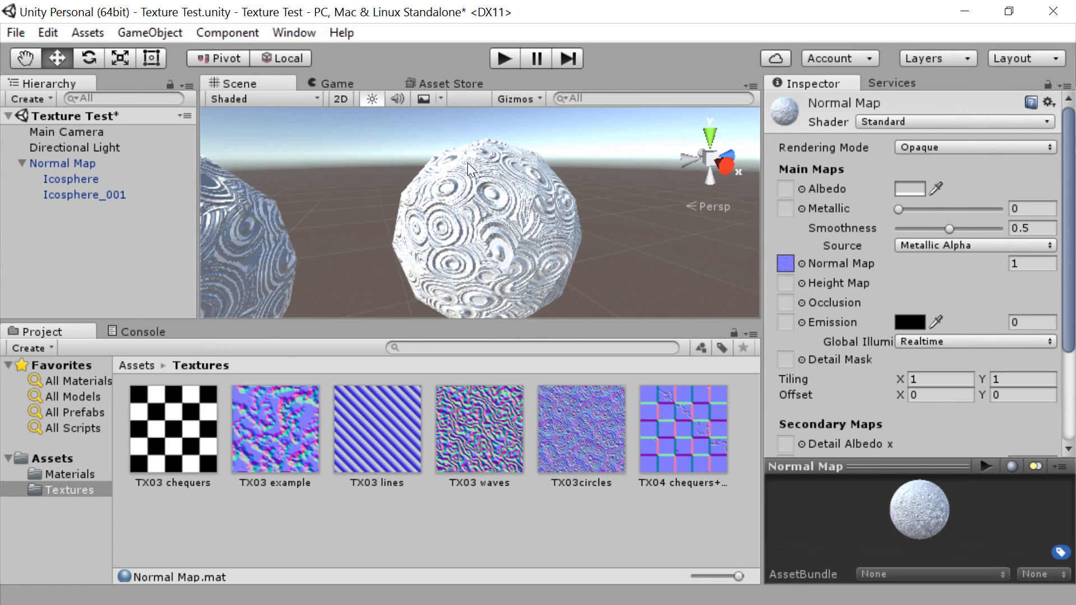
pyautogui.scroll(-2, 512, 219)
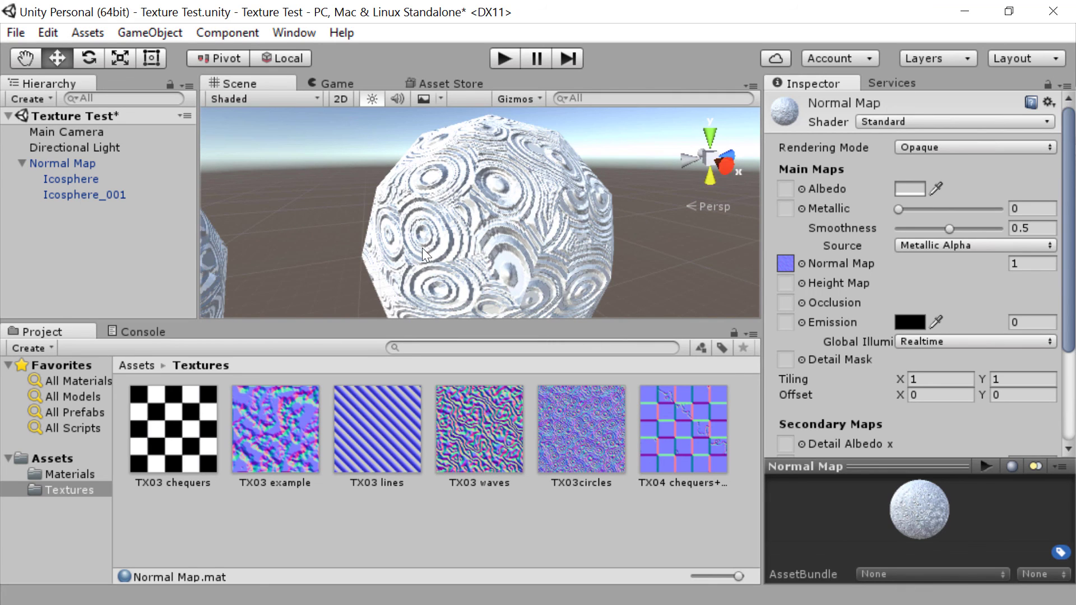
# Tilt the Directional Light's X rotation up to 47.3.
pyautogui.click(119, 147)
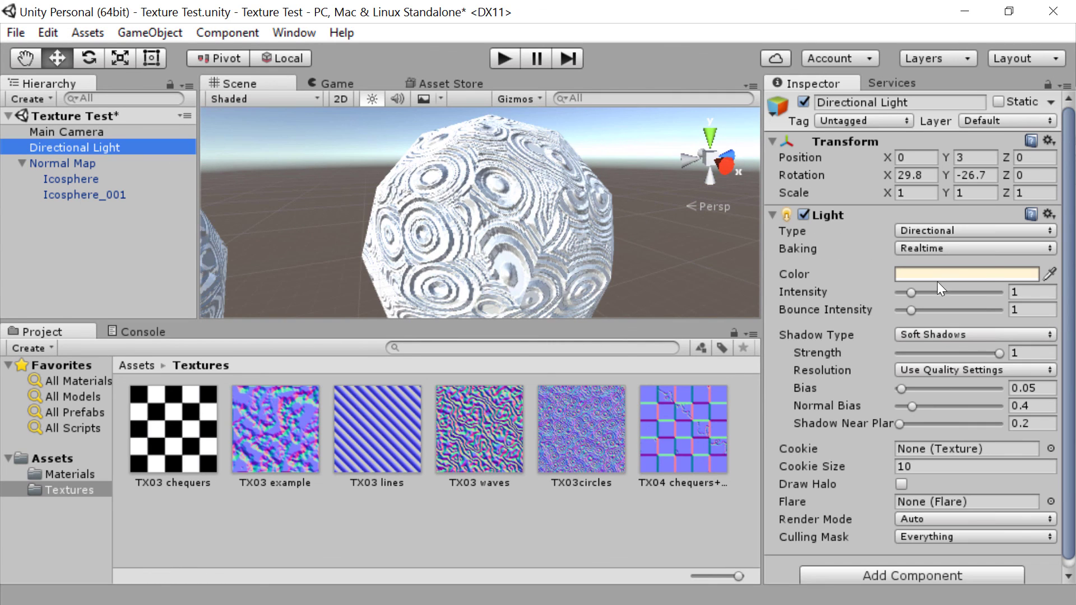
pyautogui.moveTo(888, 175); pyautogui.dragTo(1006, 223)
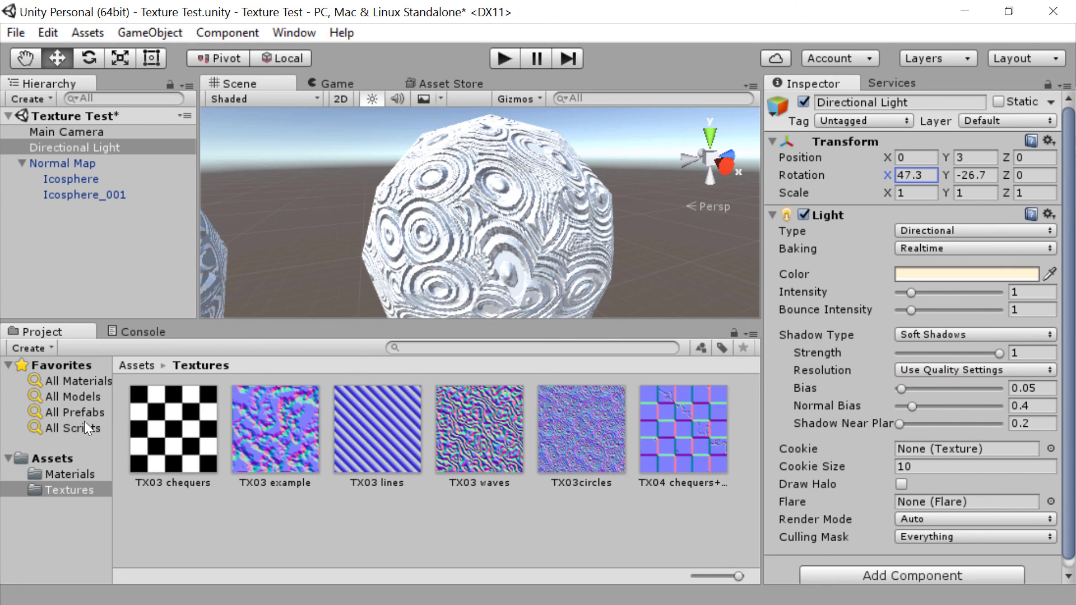
# Assign TX04 chequers+alpha to the Normal Map material, then select that texture.
pyautogui.click(69, 475)
pyautogui.click(275, 437)
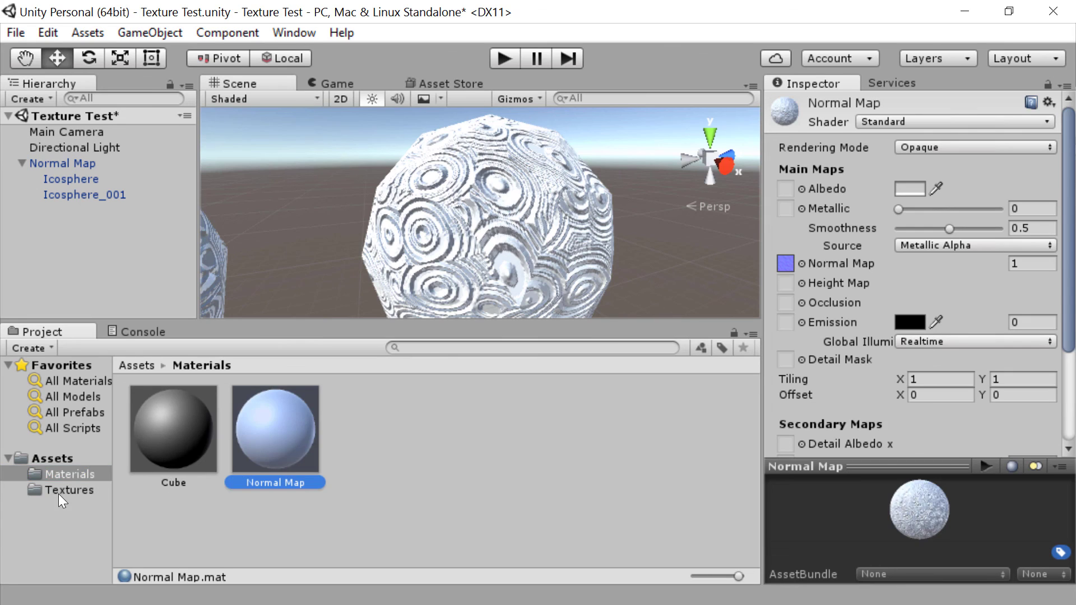
pyautogui.click(69, 490)
pyautogui.moveTo(683, 429); pyautogui.dragTo(797, 264)
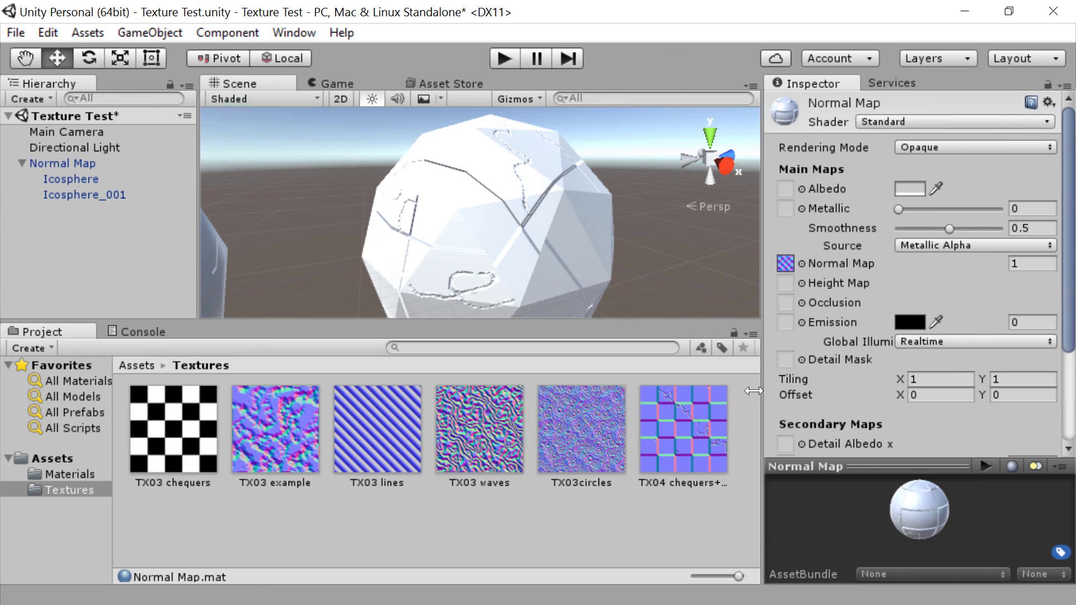
pyautogui.click(683, 429)
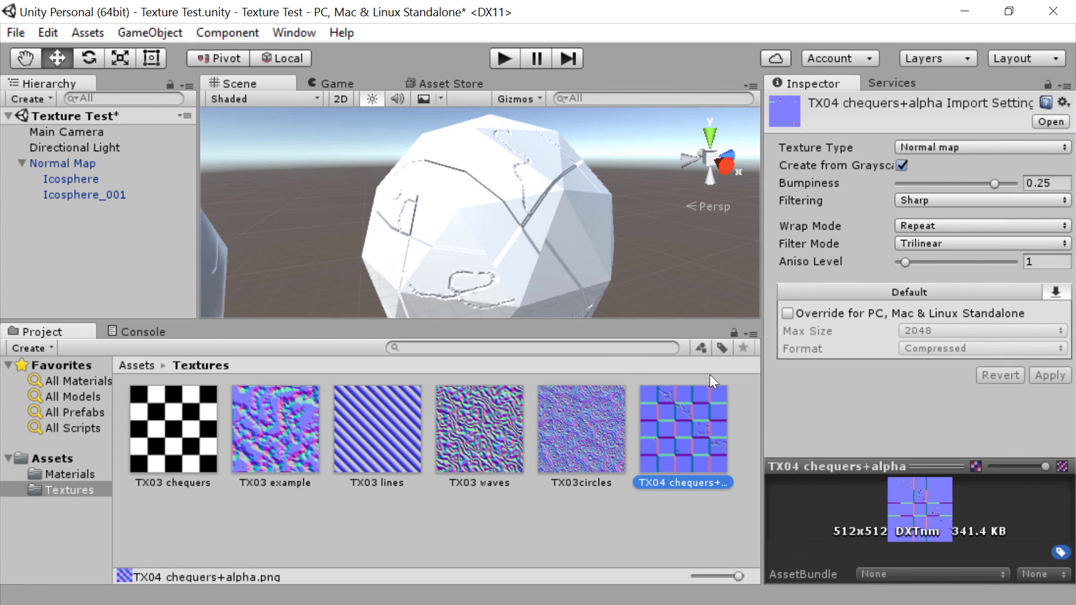